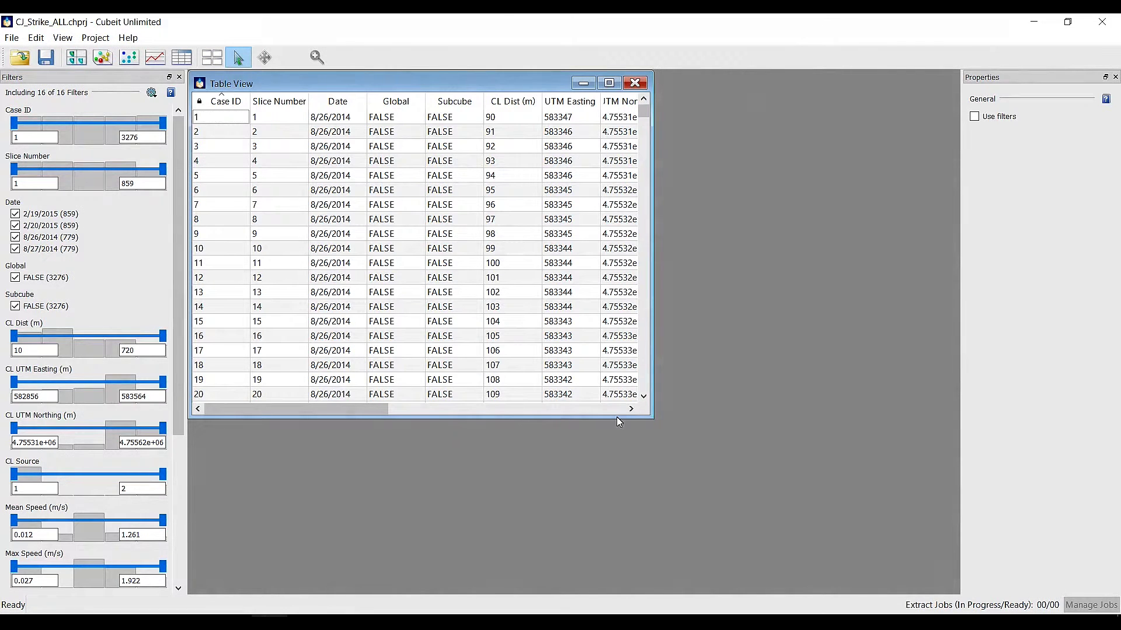
Enlarge the table window to show more columns and rows, and select cases 1 through 28
drag(652, 422, 855, 539)
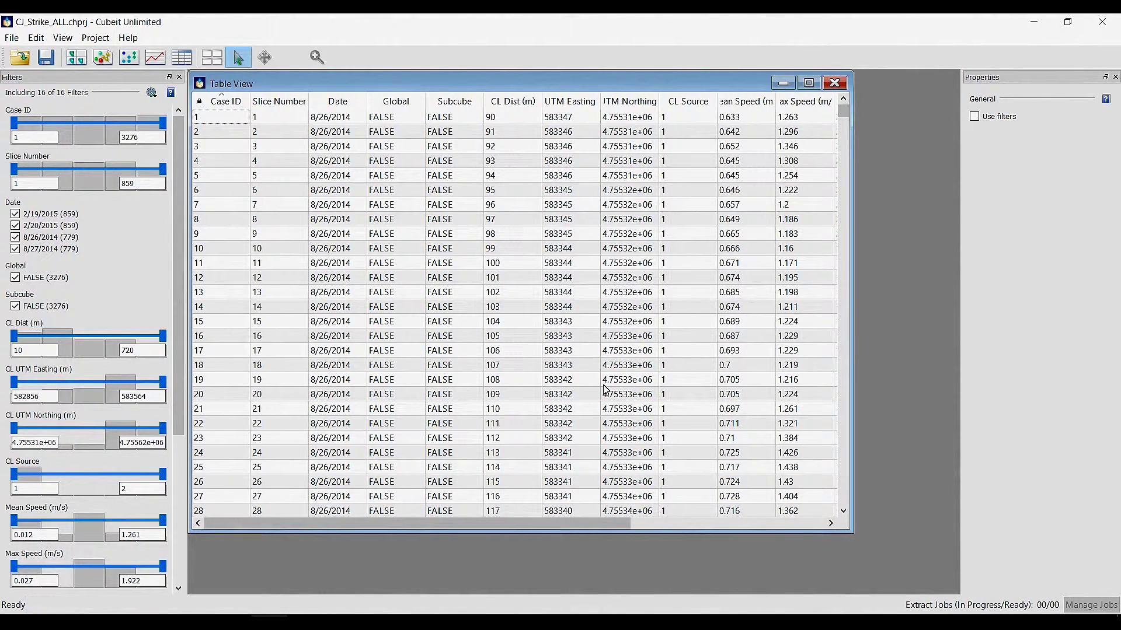
click(236, 119)
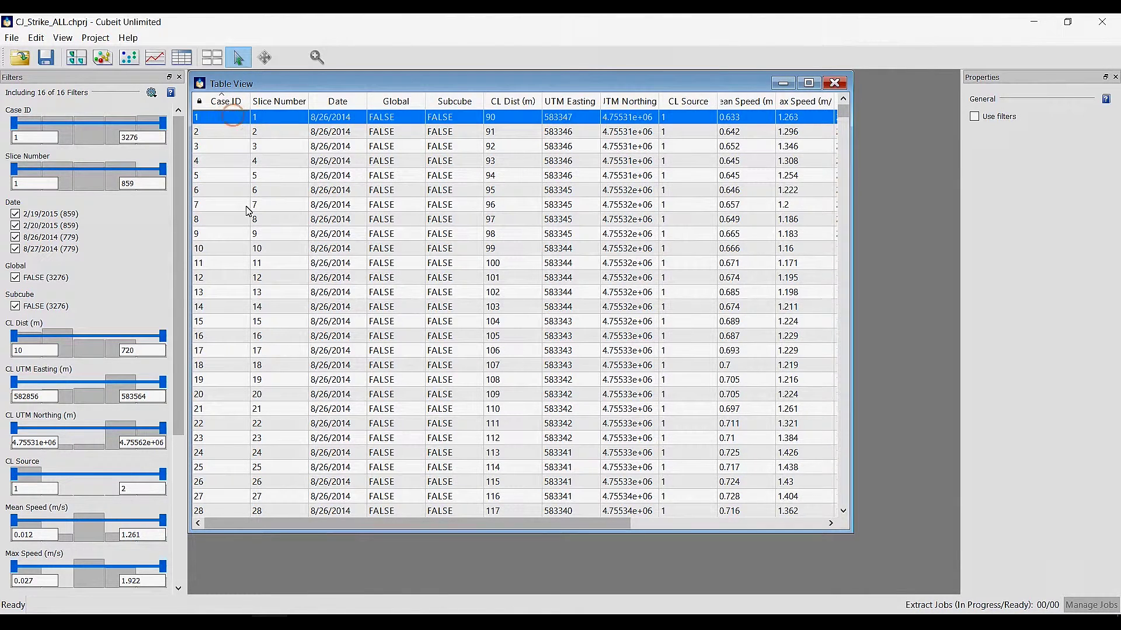
shift+click(257, 512)
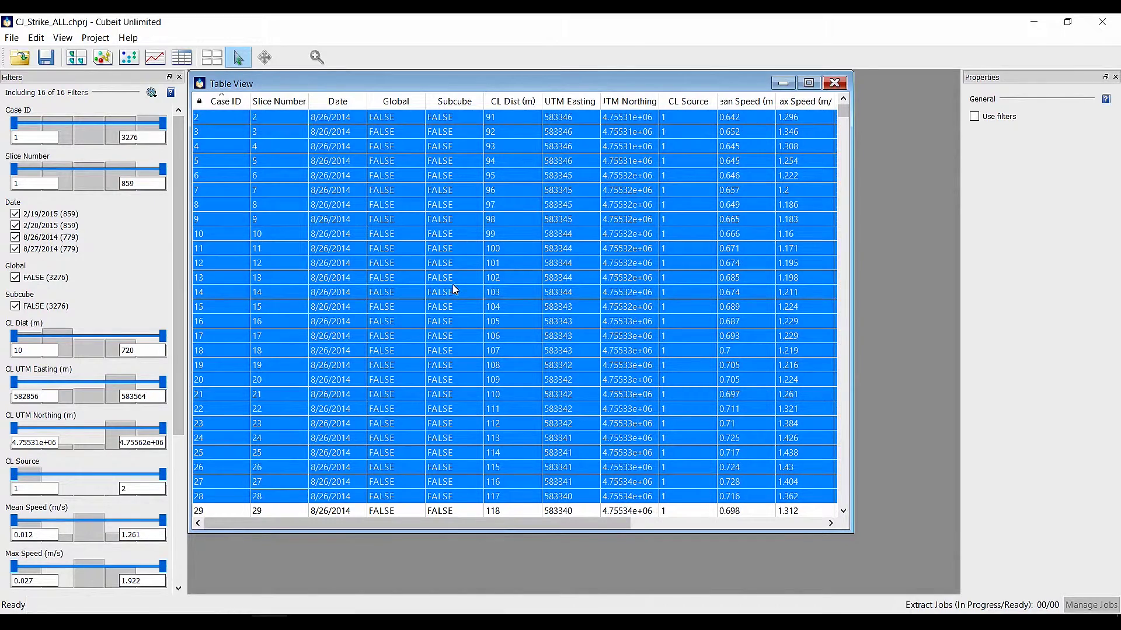
View the existing images of the selected cases in an enlarged image window, and close that window after looking through them
right_click(454, 289)
click(507, 293)
drag(732, 254, 466, 101)
drag(683, 440, 876, 557)
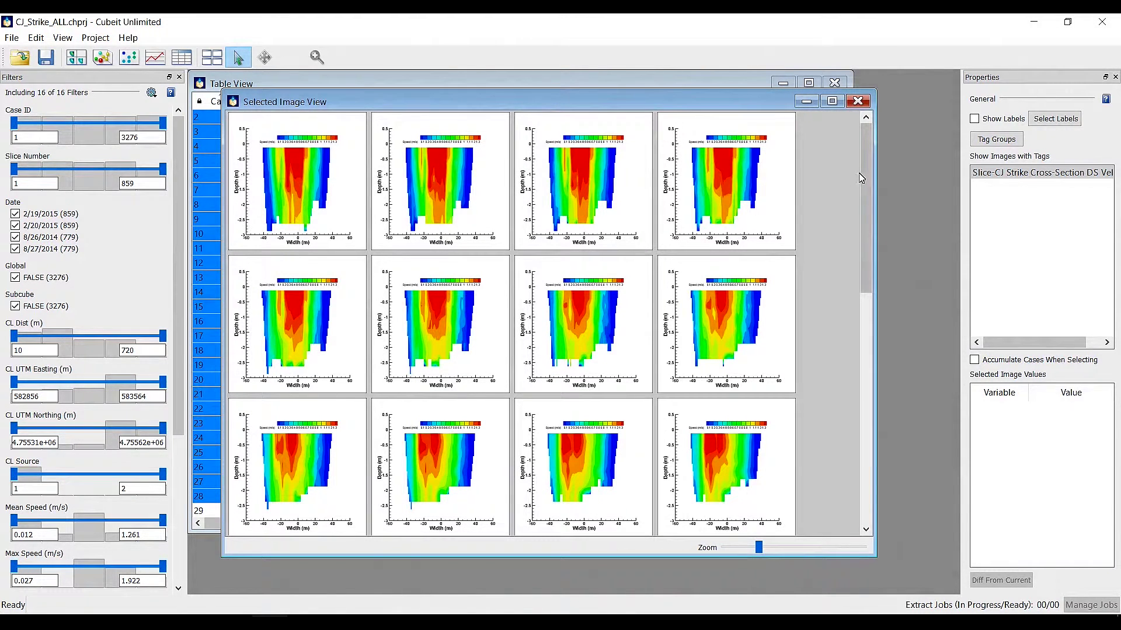
mouse_move(870, 146)
mouse_down()
mouse_move(883, 376)
mouse_move(864, 126)
mouse_up()
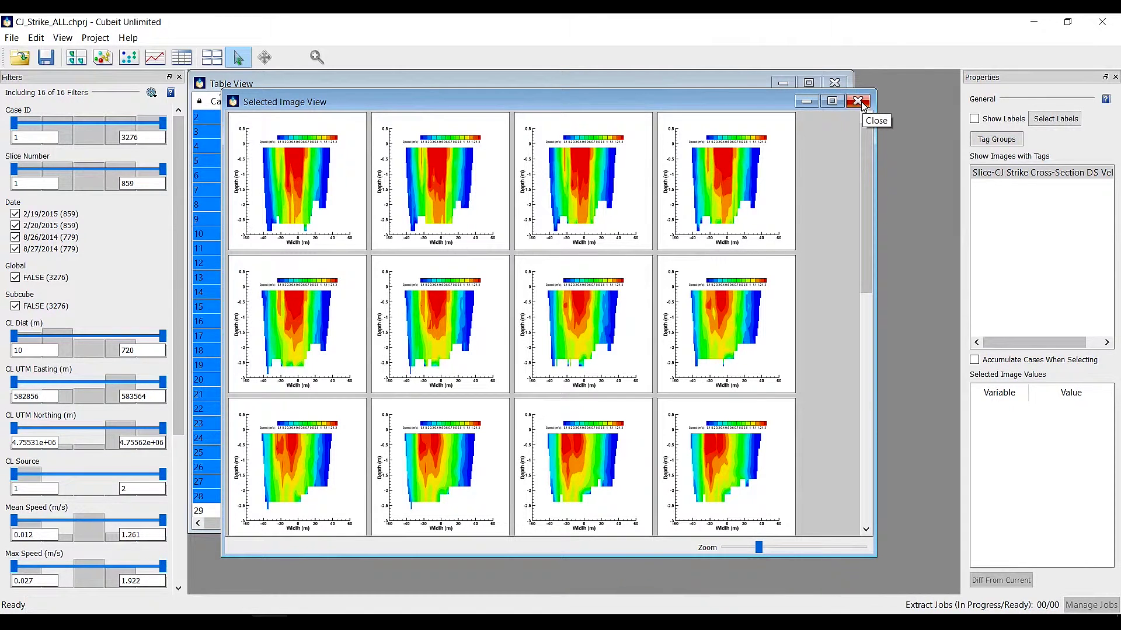
click(857, 102)
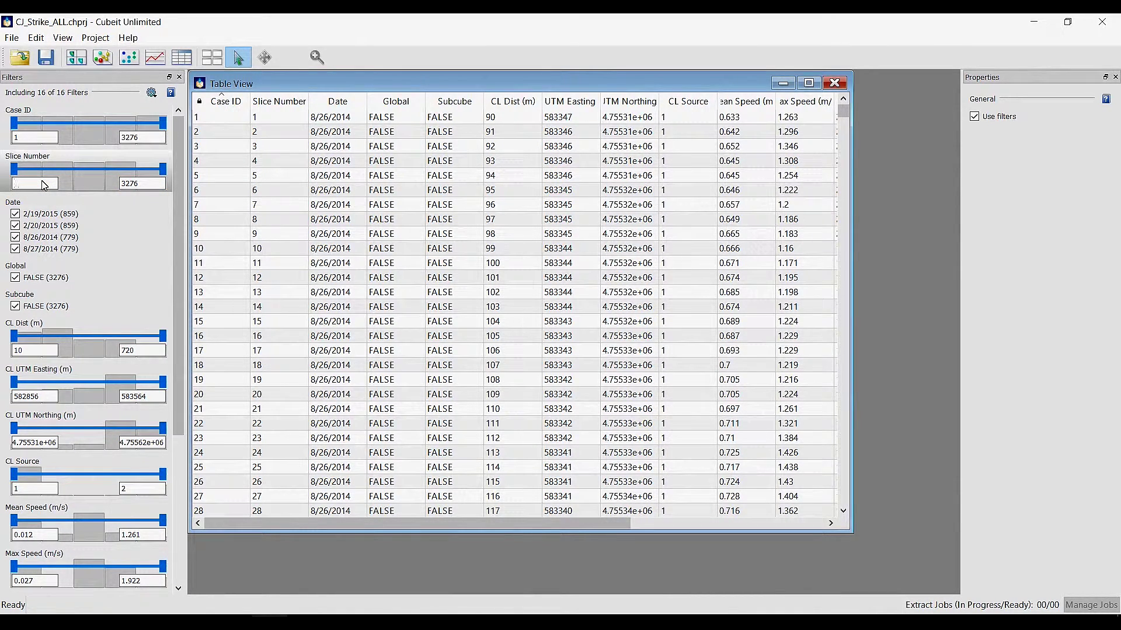
Limit the filtered table to slice numbers 400 through 405
text(00)
click(146, 186)
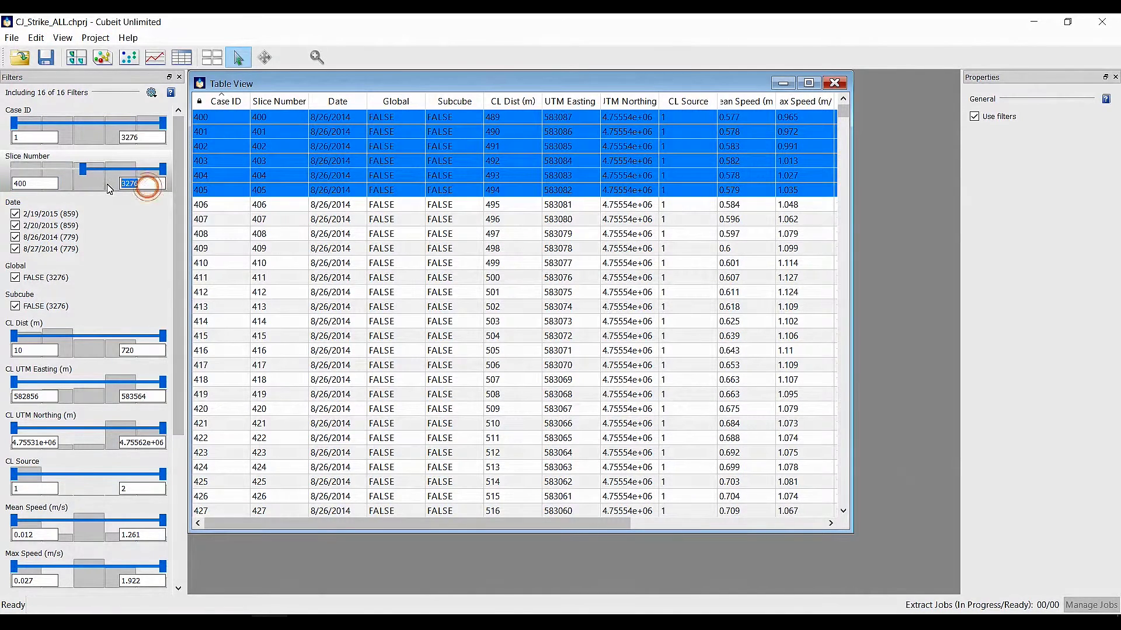
text(405)
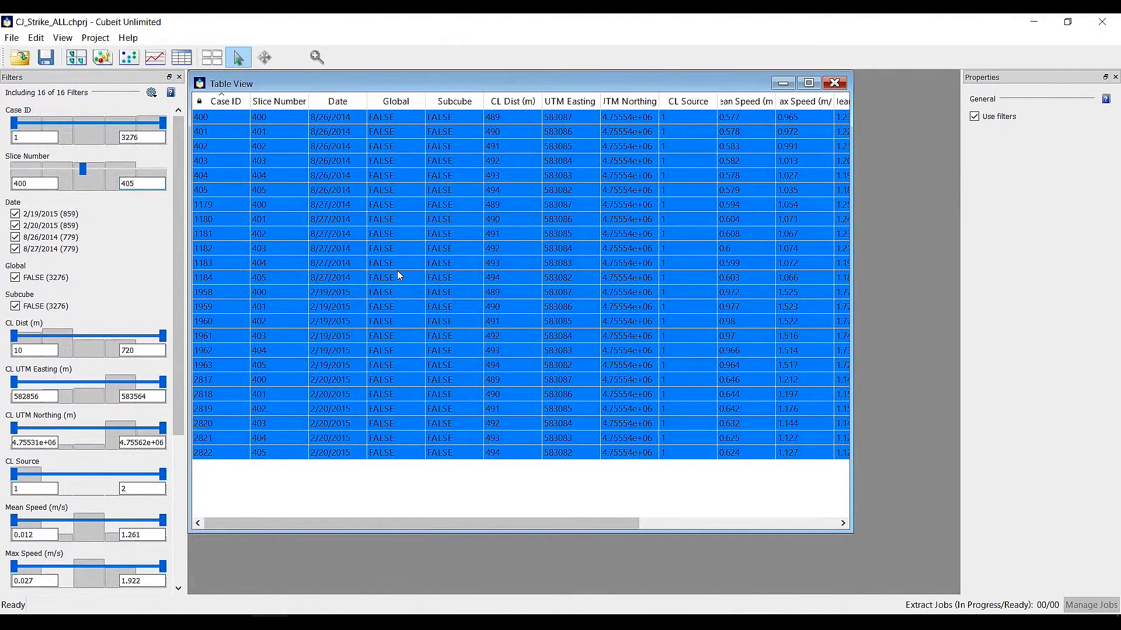
Create new images for the selected cases from the Slice data source using the style template new_filename2.sty
right_click(465, 220)
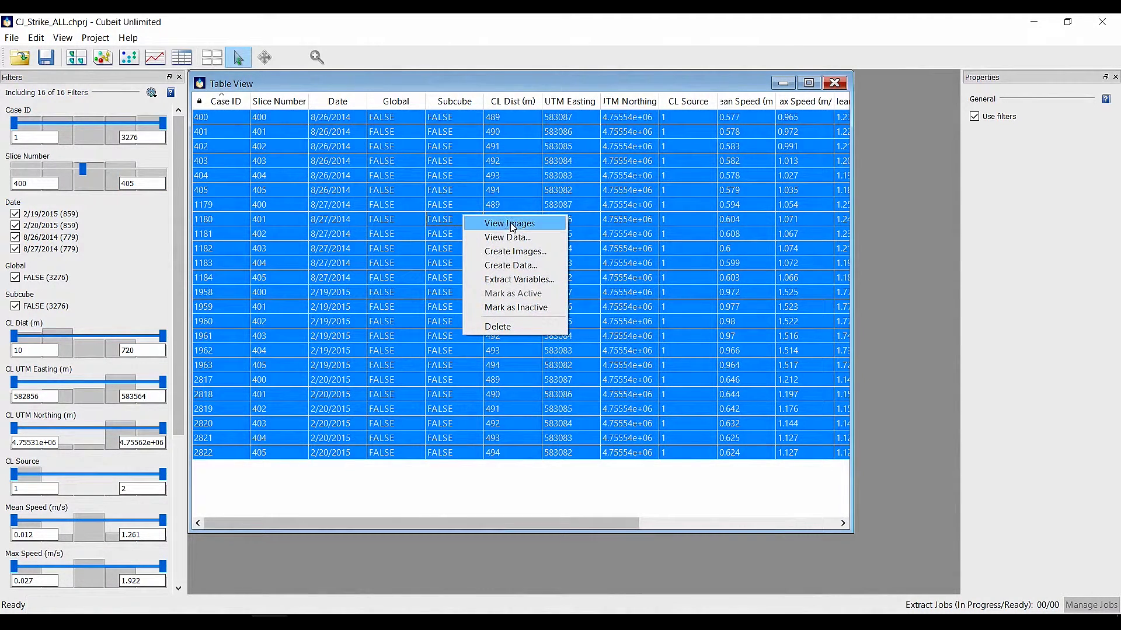
click(516, 251)
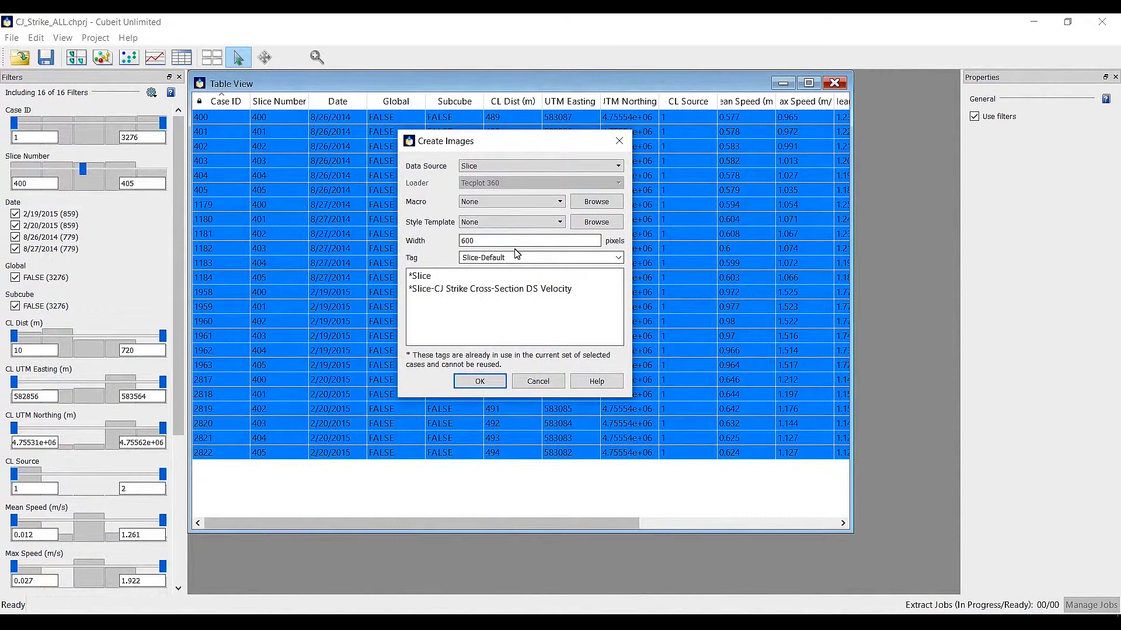
click(560, 223)
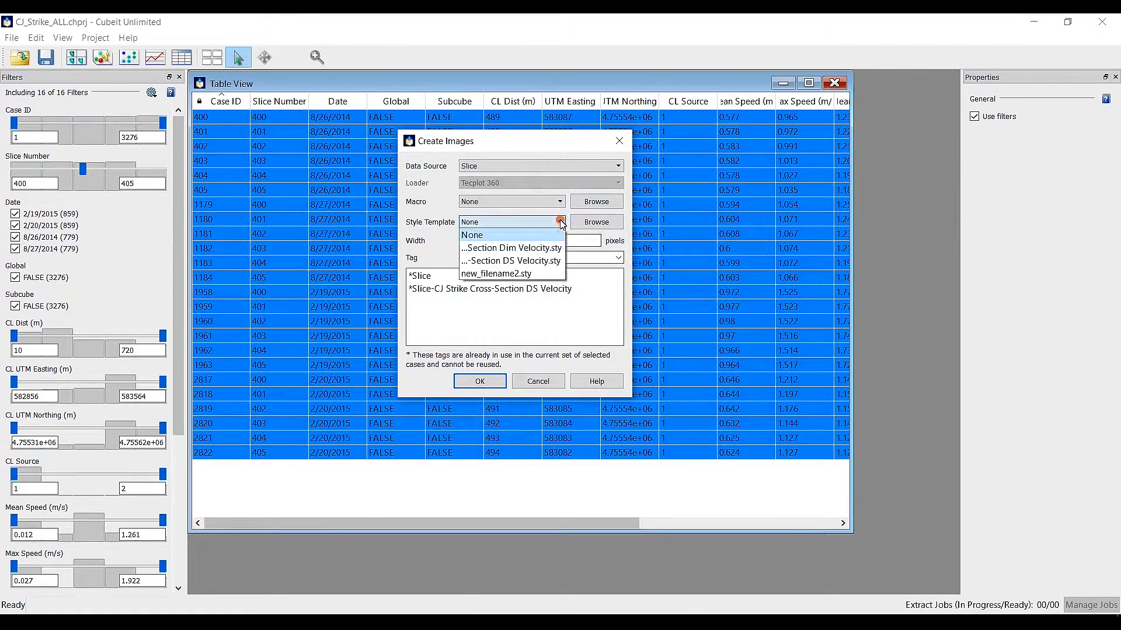
click(523, 273)
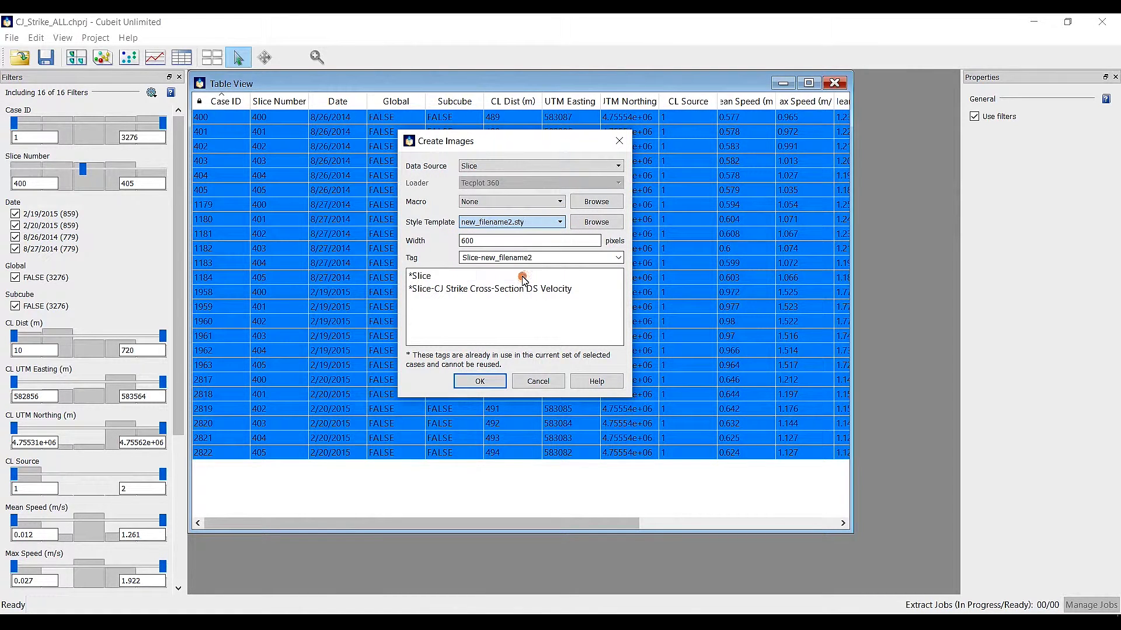
click(487, 382)
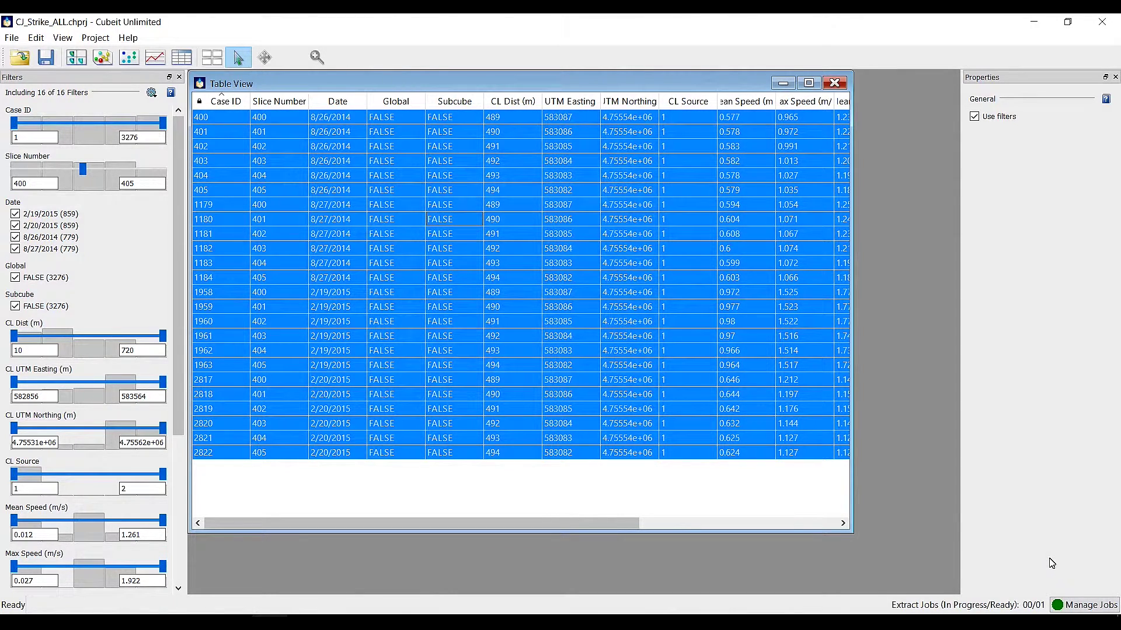
Deposit the ready image creation job into the project, linking its files under the tag Slice-new_filename2
click(1066, 609)
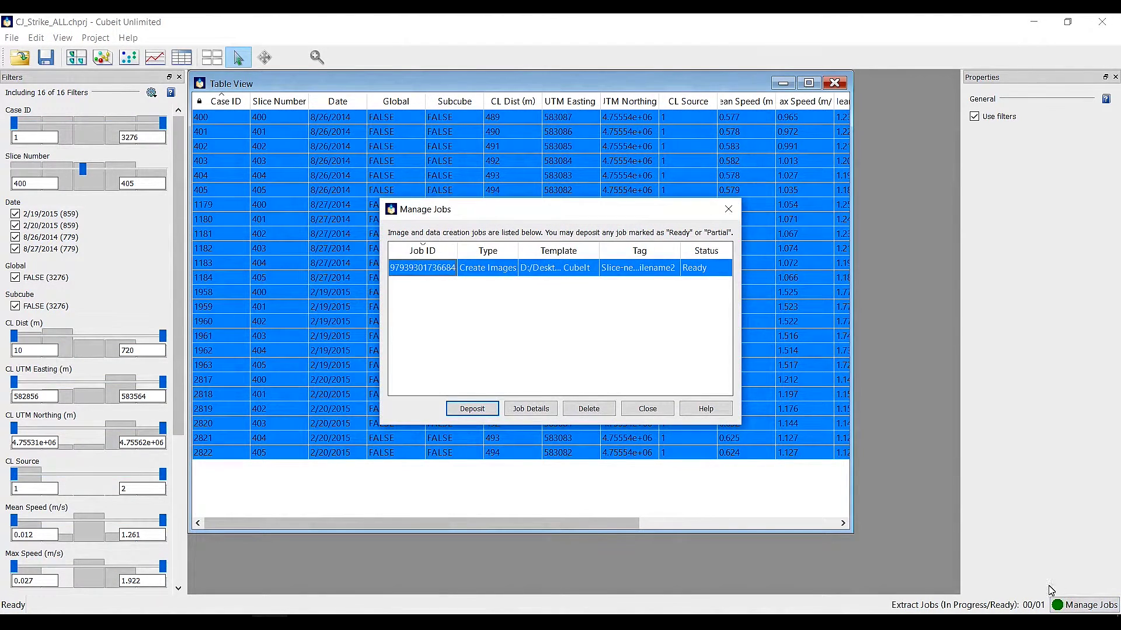
click(472, 409)
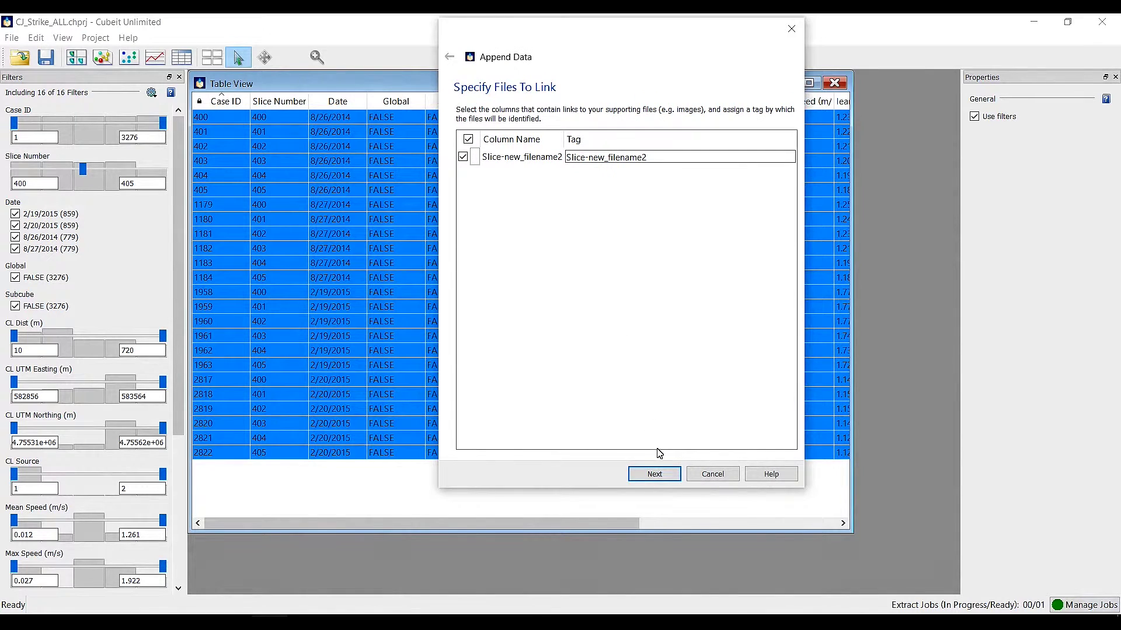
click(659, 475)
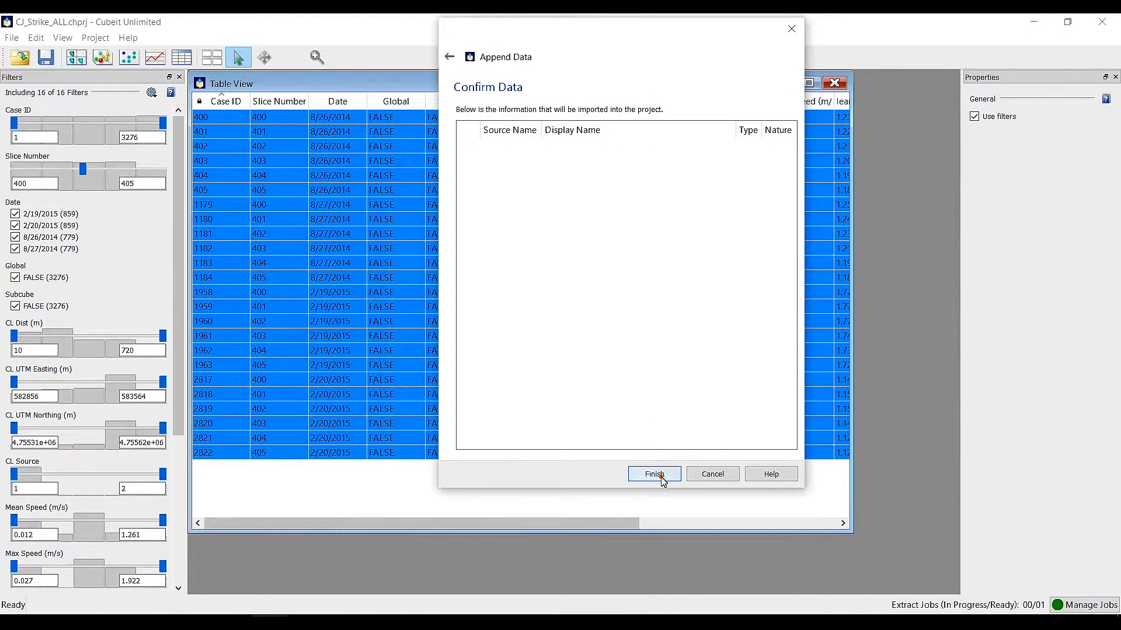
click(655, 474)
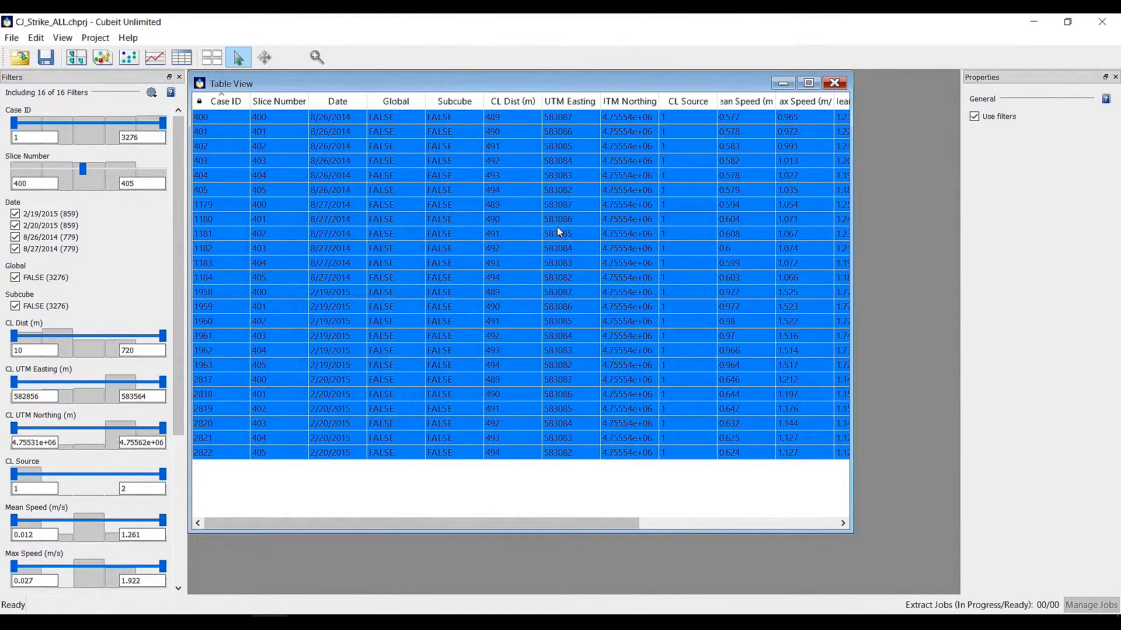
Open the images of the selected cases in an enlarged image view and look through the cross-sections
right_click(558, 232)
click(586, 233)
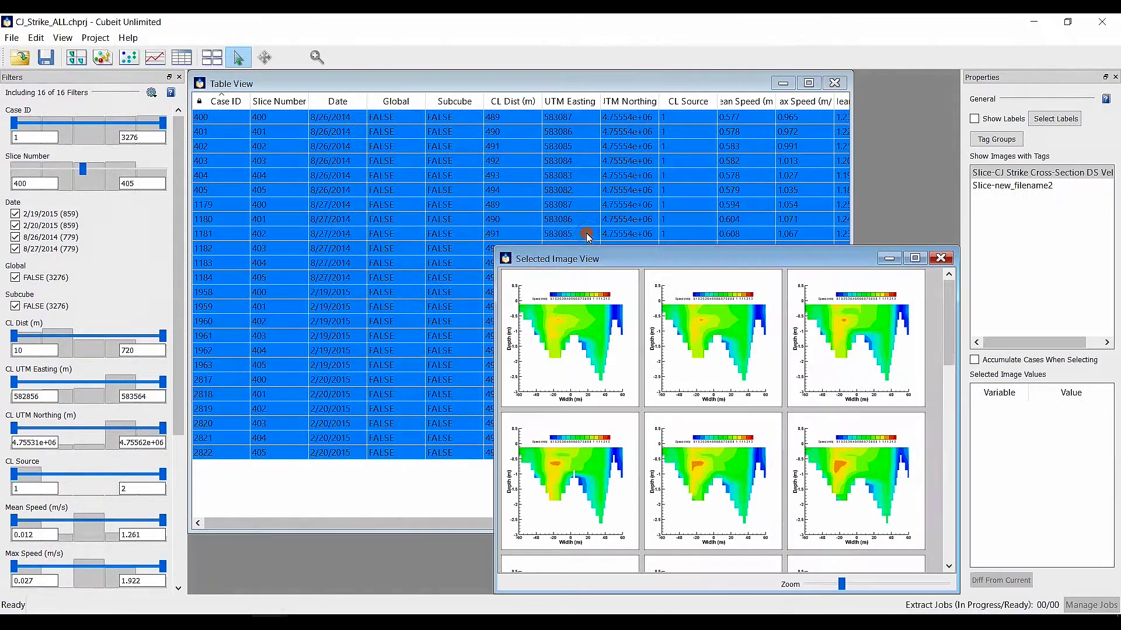
drag(706, 257, 427, 101)
drag(677, 437, 816, 552)
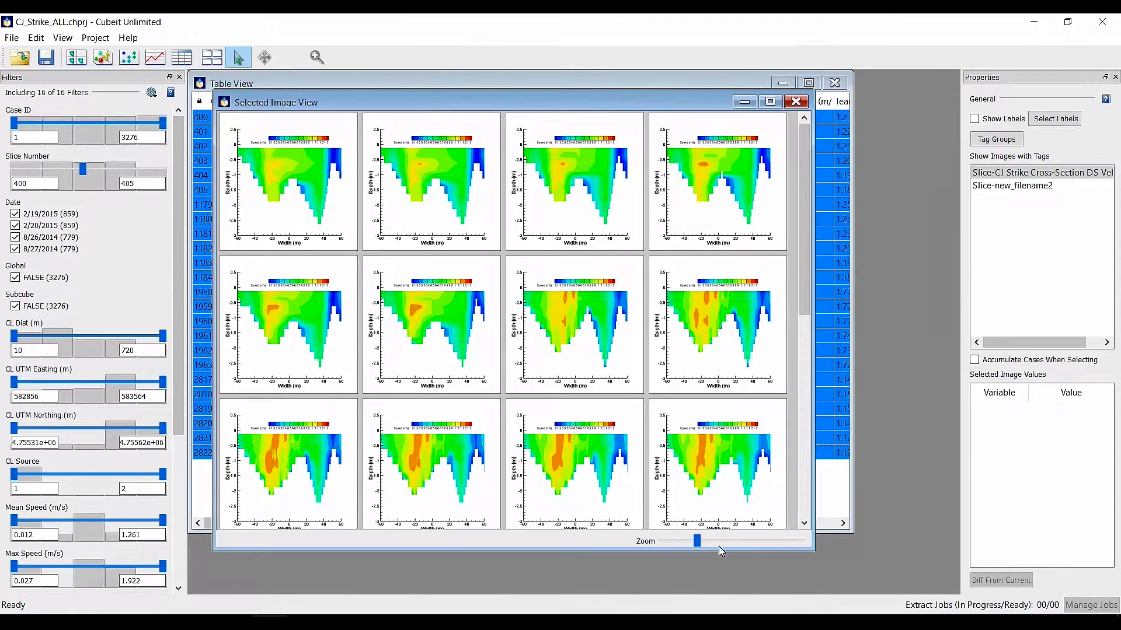
drag(803, 260, 802, 393)
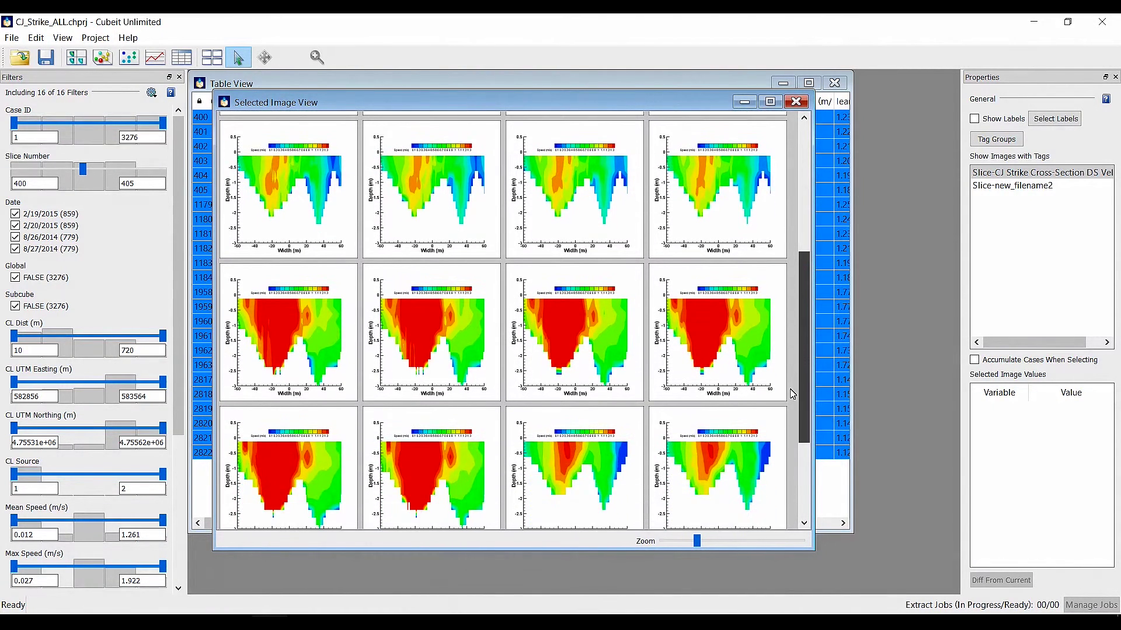
Compare the original DS Velocity images with those tagged Slice-new_filename2, leaving the view on Slice-new_filename2
click(1020, 184)
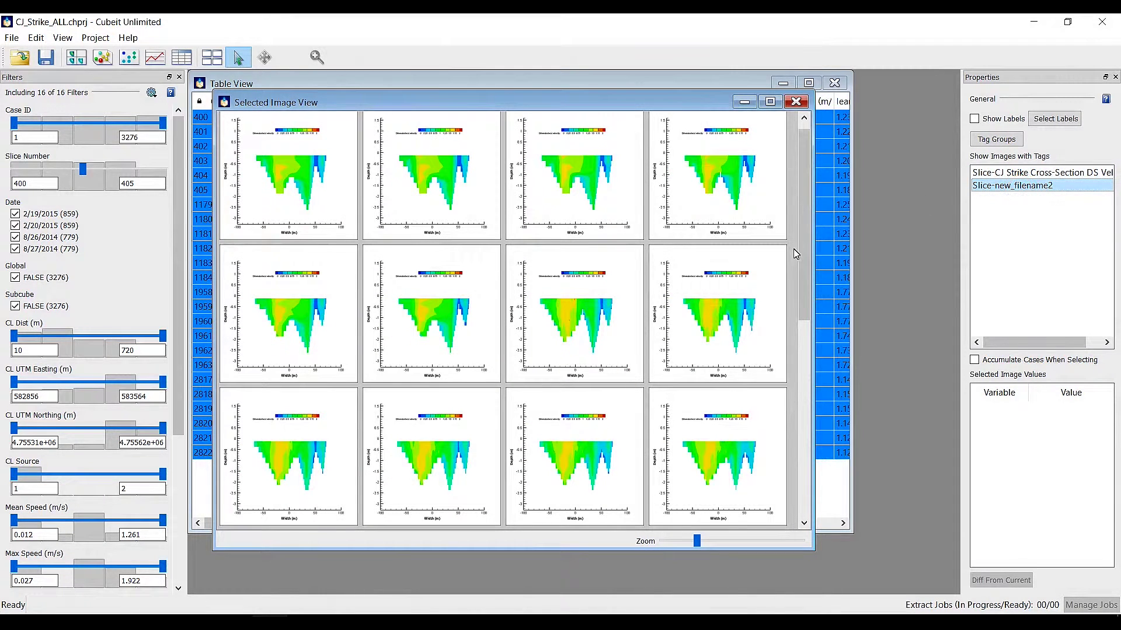
drag(806, 234, 804, 177)
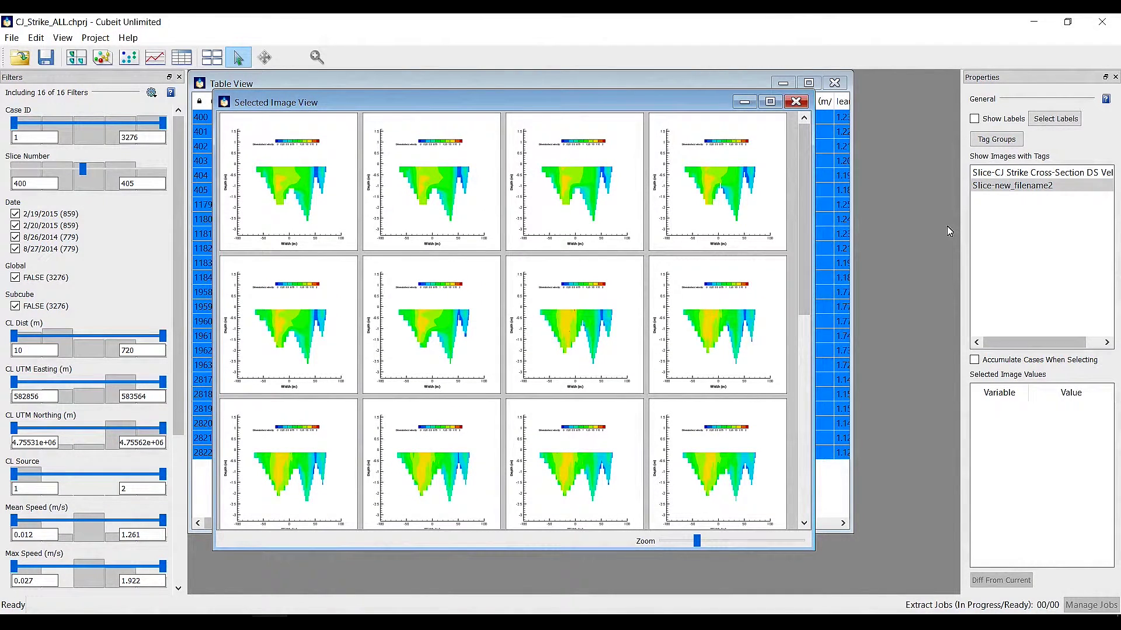
click(1036, 173)
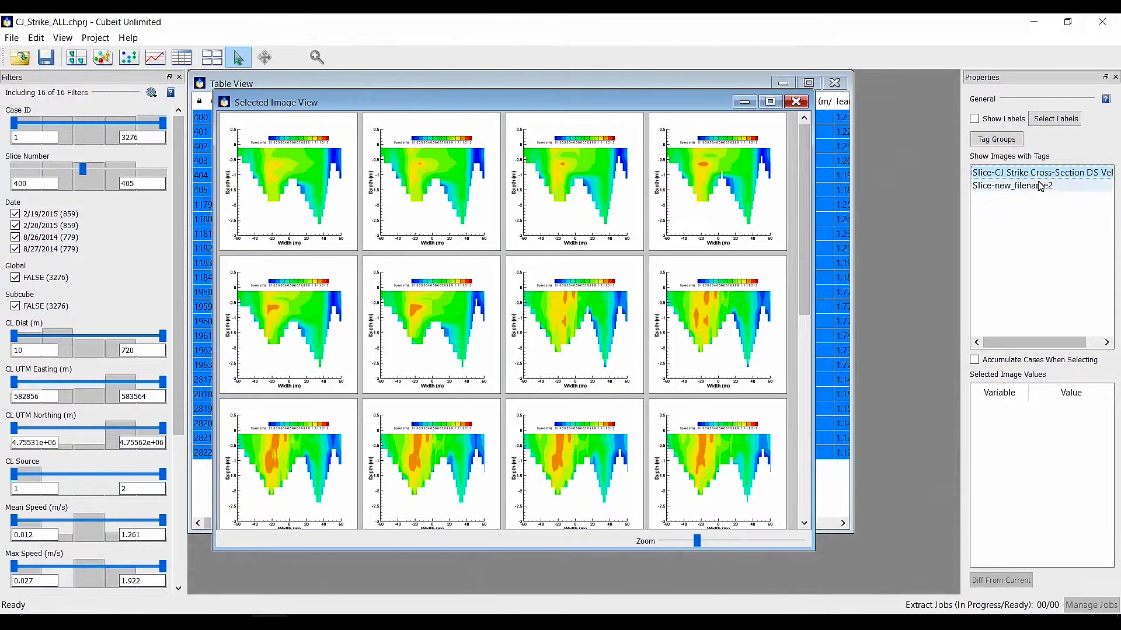
click(1040, 185)
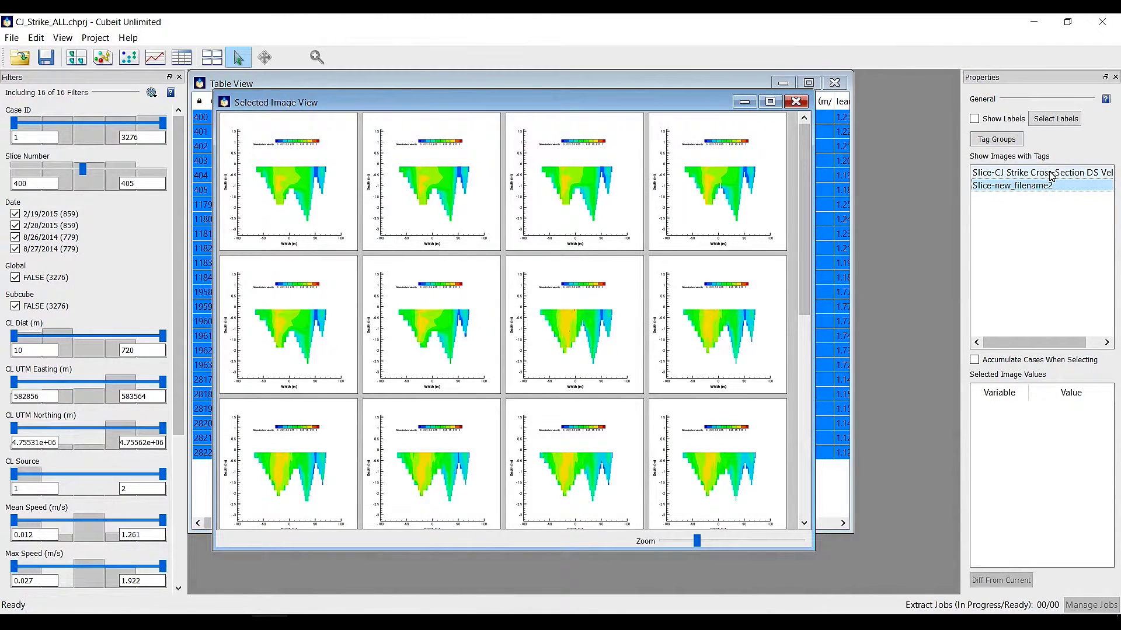
click(1051, 174)
click(1050, 184)
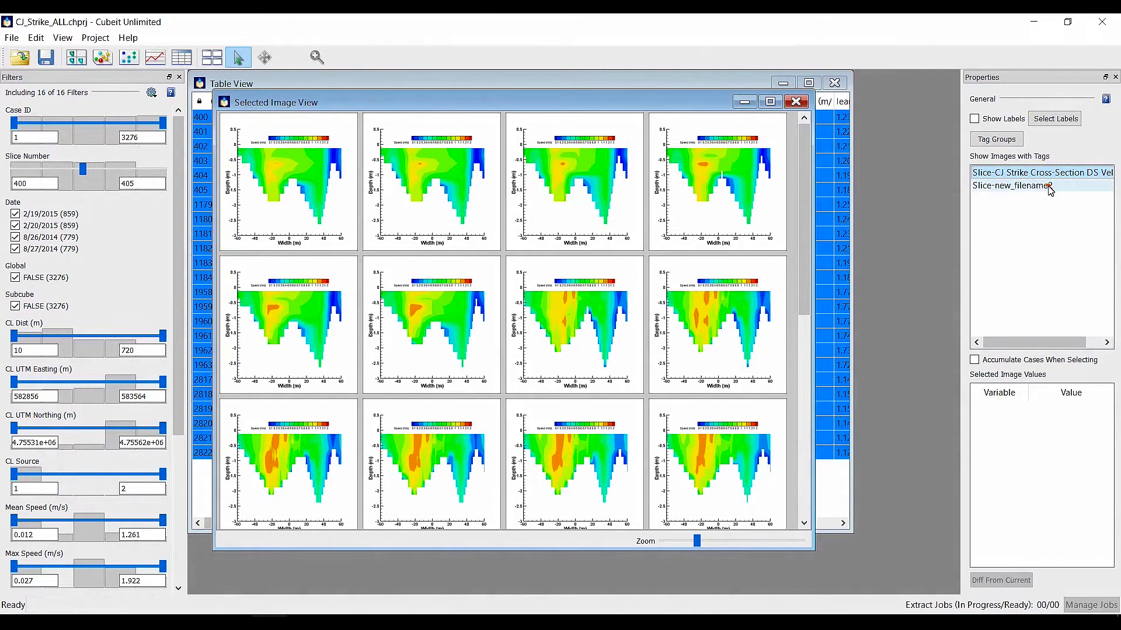
drag(804, 153, 790, 359)
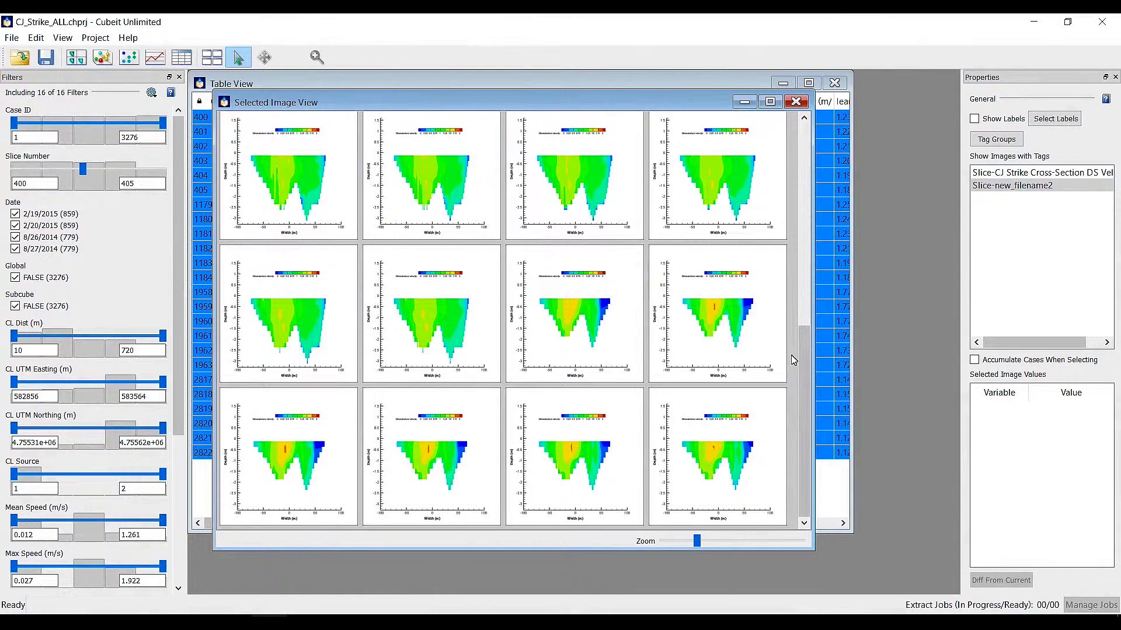
drag(803, 365, 815, 136)
Open a second image view of the selected cases and, with the table closed, tile both image views side by side
drag(706, 108, 688, 102)
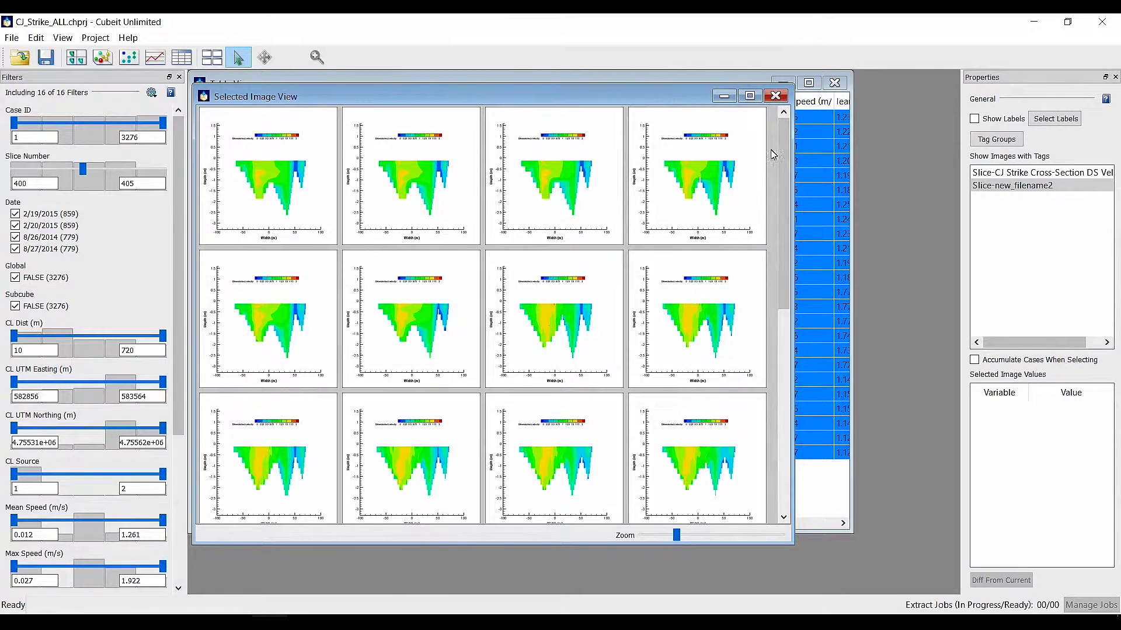
right_click(830, 190)
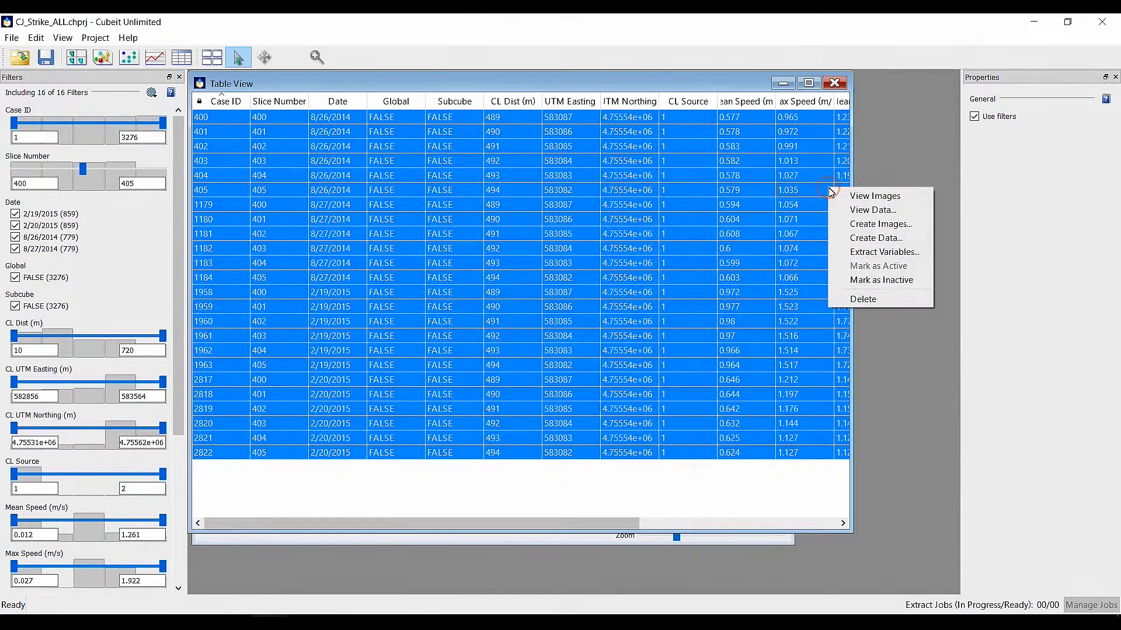
click(878, 199)
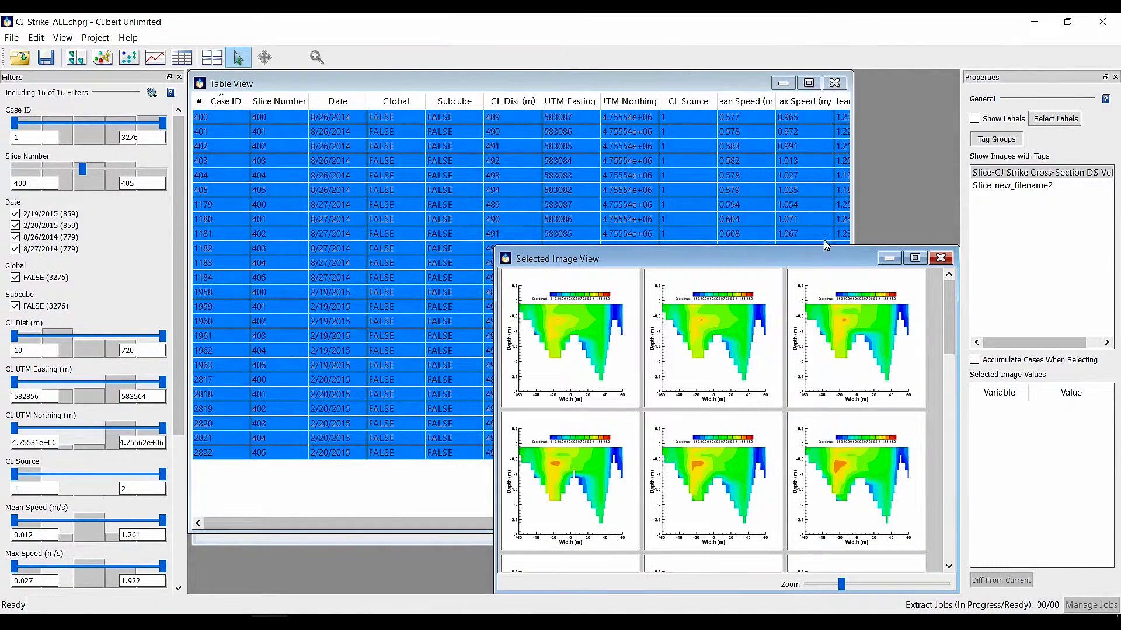
click(835, 83)
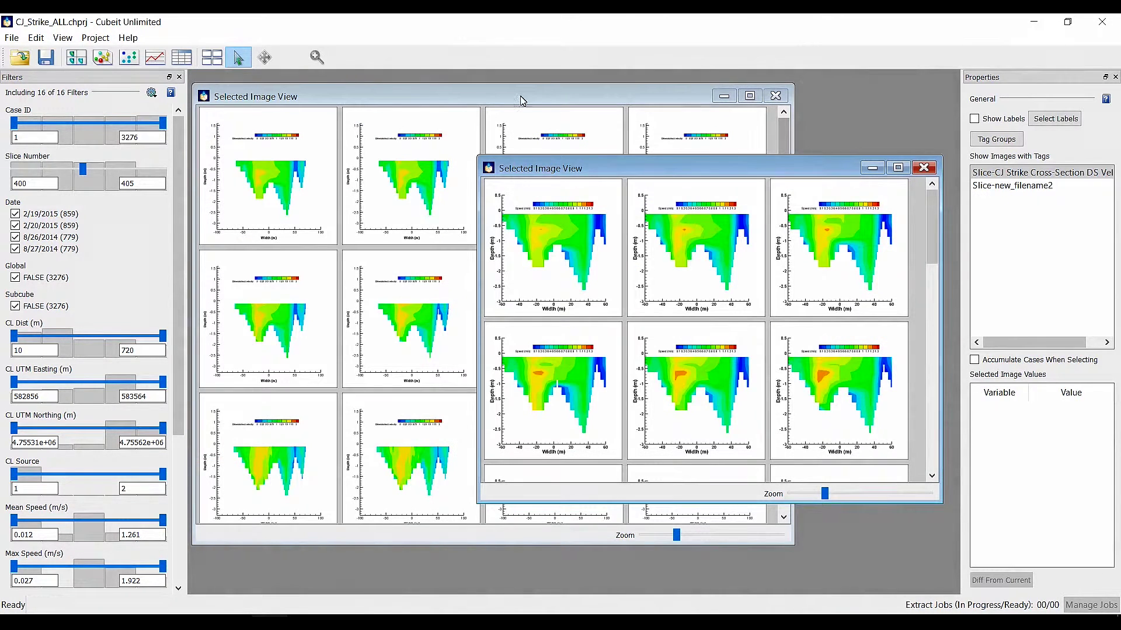
click(211, 57)
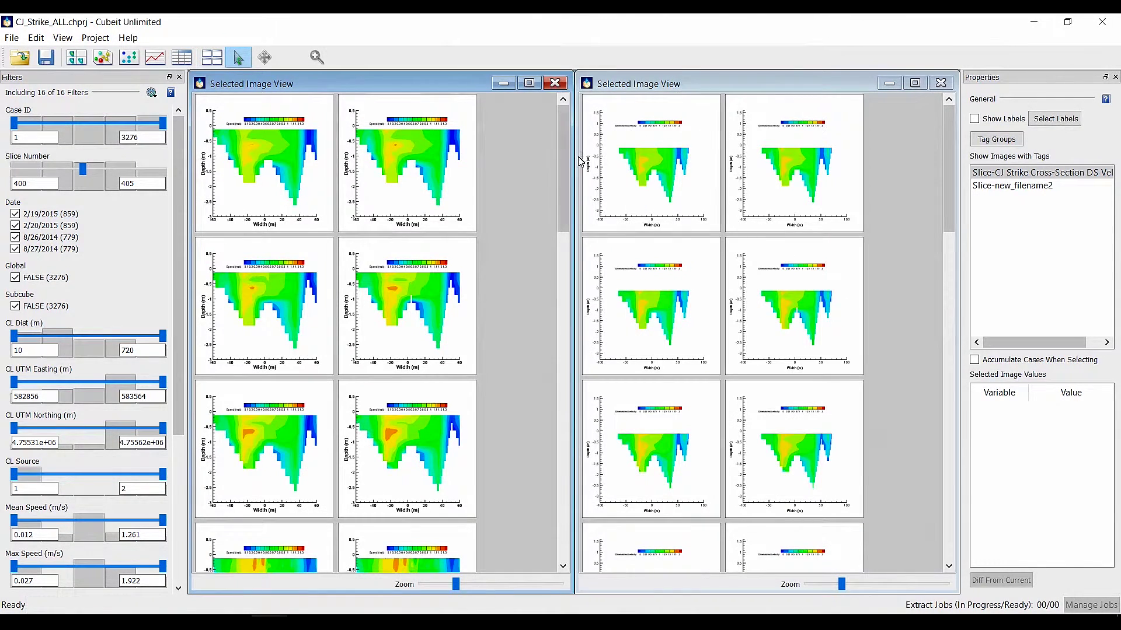
Compare the matching cross-section images of both tags in the tiled views, from the first cases down to the last
drag(561, 139, 559, 205)
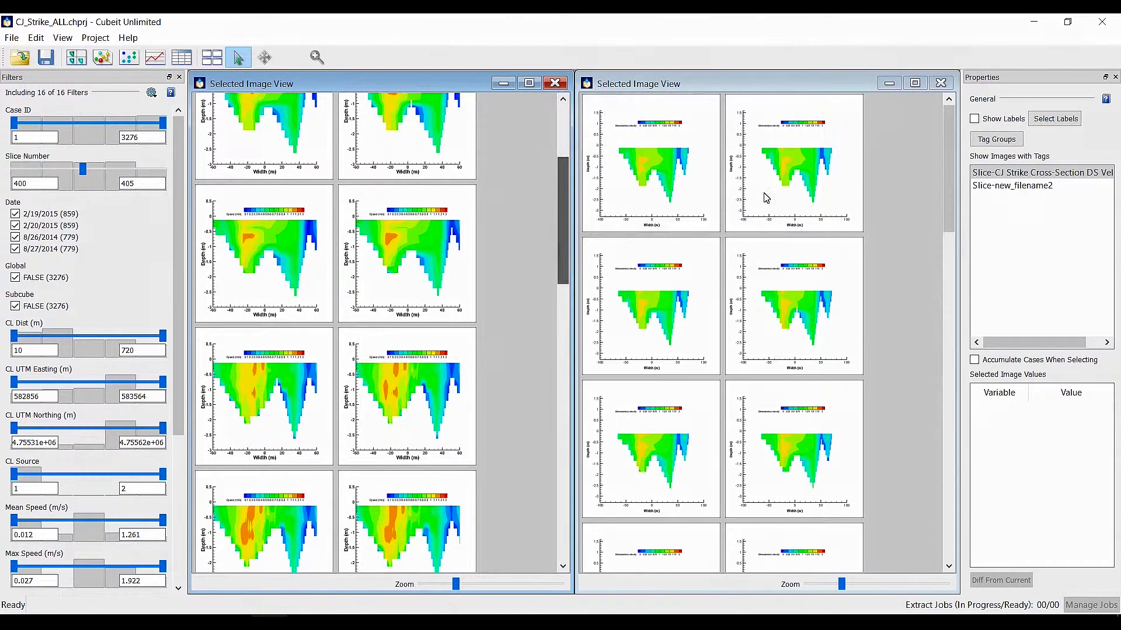
drag(946, 181, 946, 363)
drag(562, 197, 544, 303)
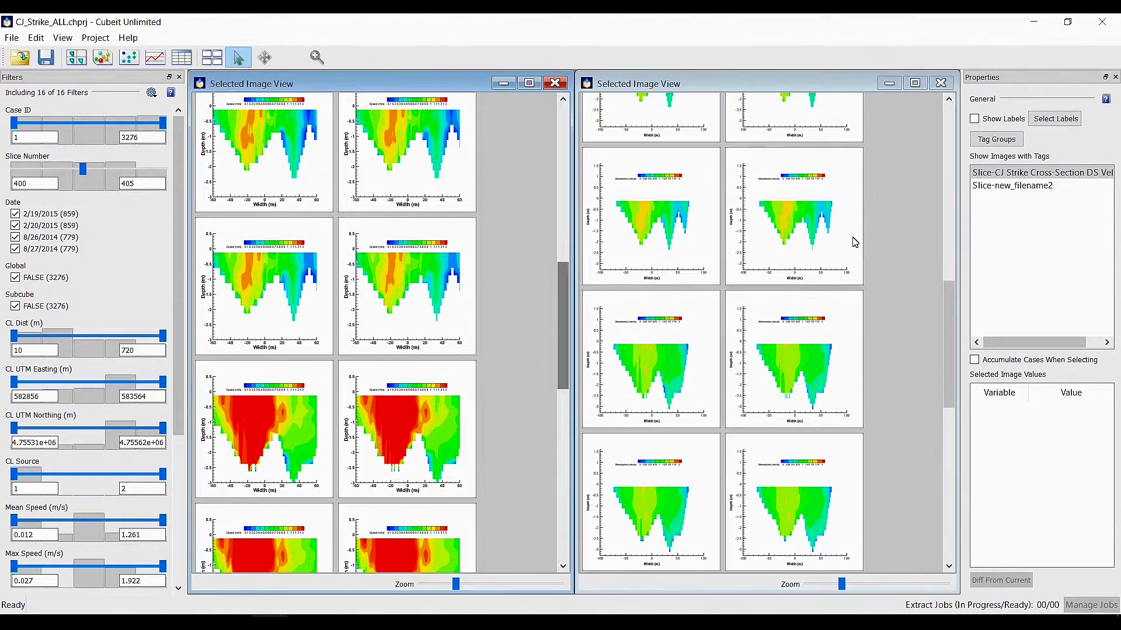
drag(949, 296, 927, 452)
drag(563, 280, 559, 382)
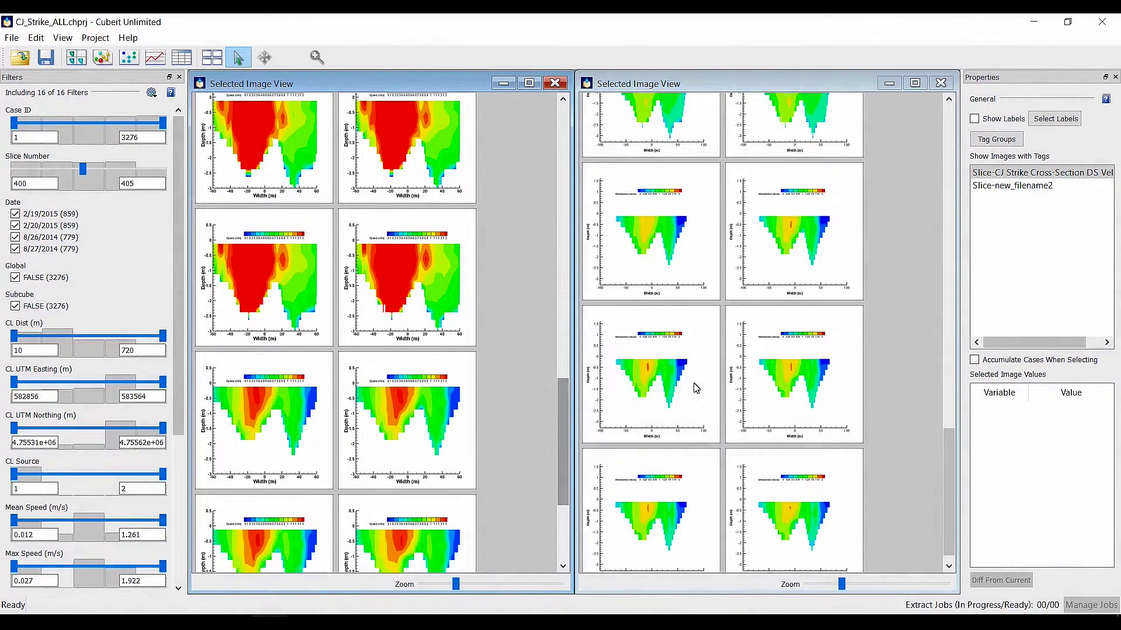
drag(946, 445, 953, 490)
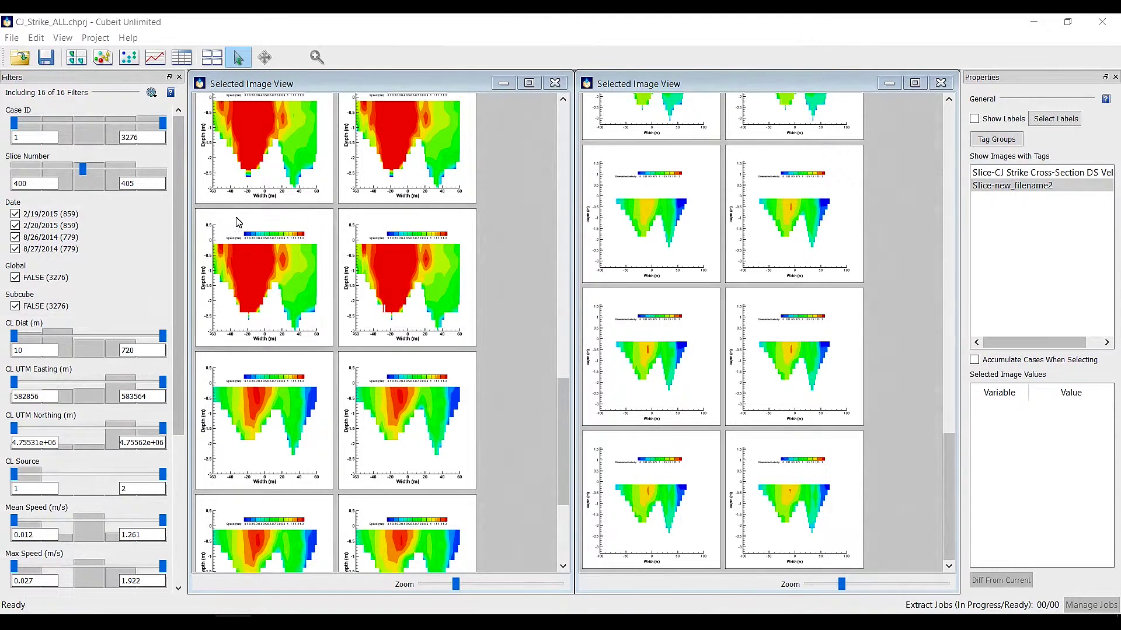
Close both image views and open a table view that uses the current filters
click(555, 84)
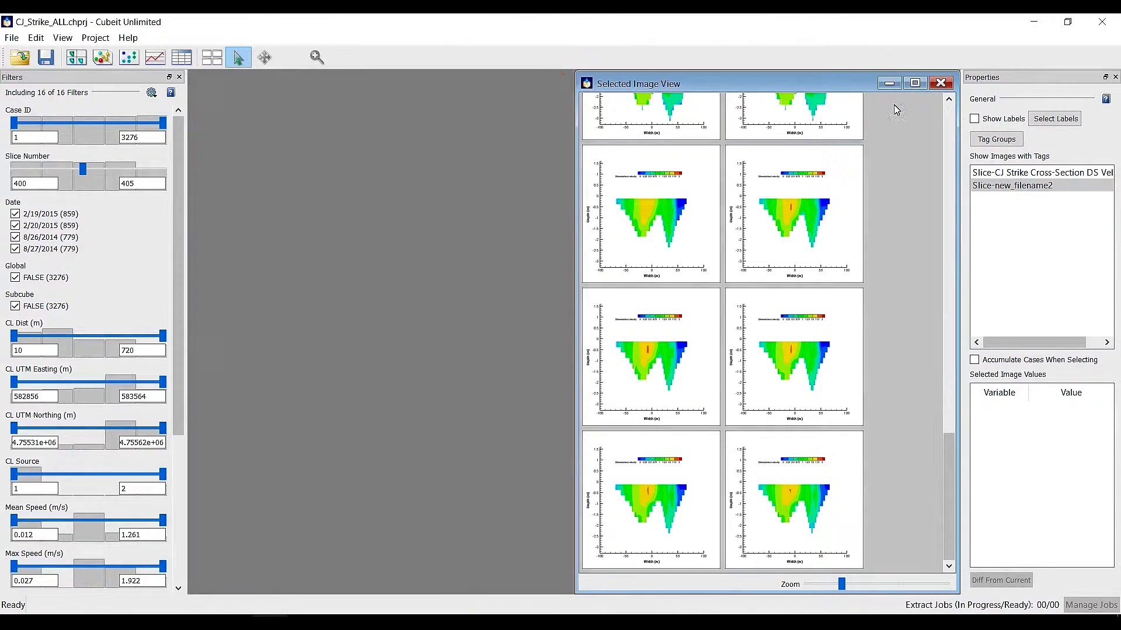
click(942, 83)
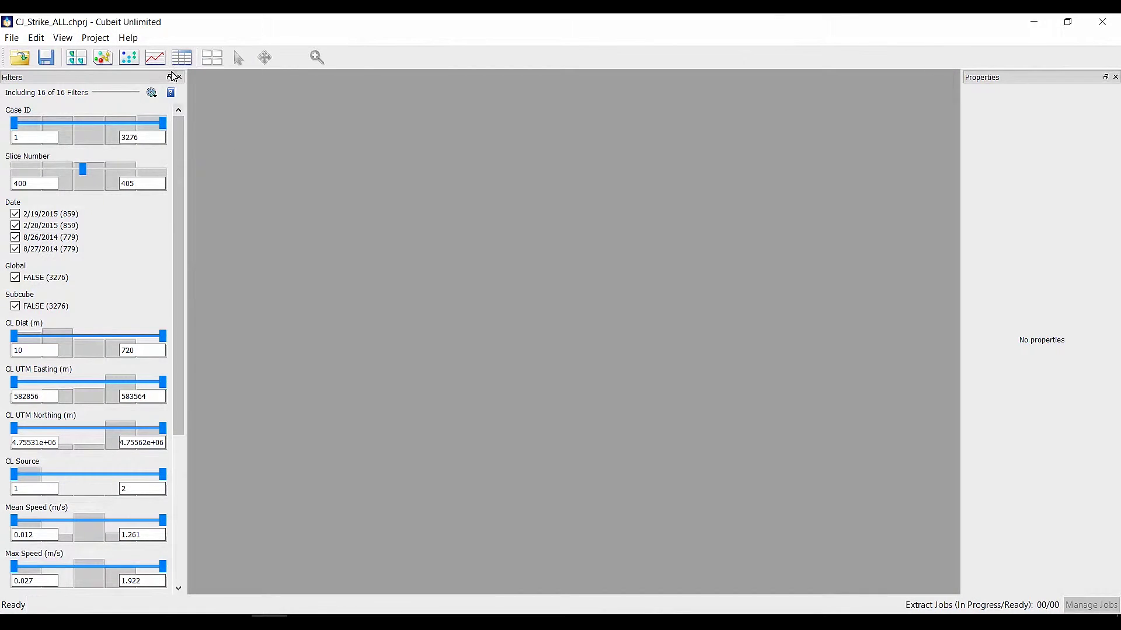
click(182, 56)
drag(353, 83, 375, 99)
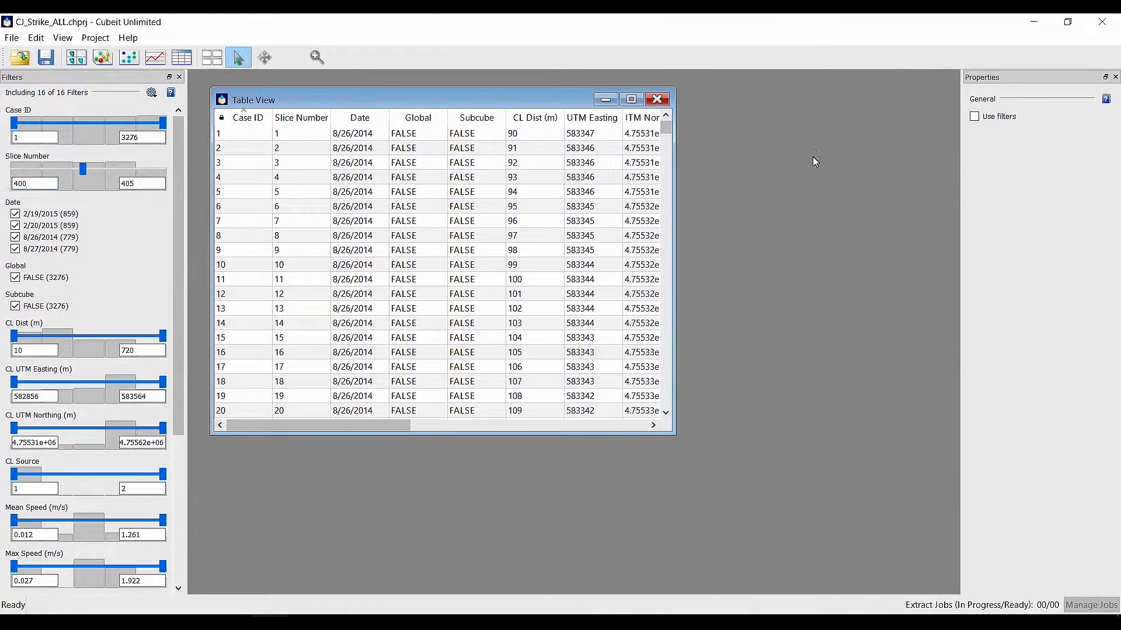
click(978, 116)
Select the slice 403 cases of all four dates in the table and view their images
click(518, 178)
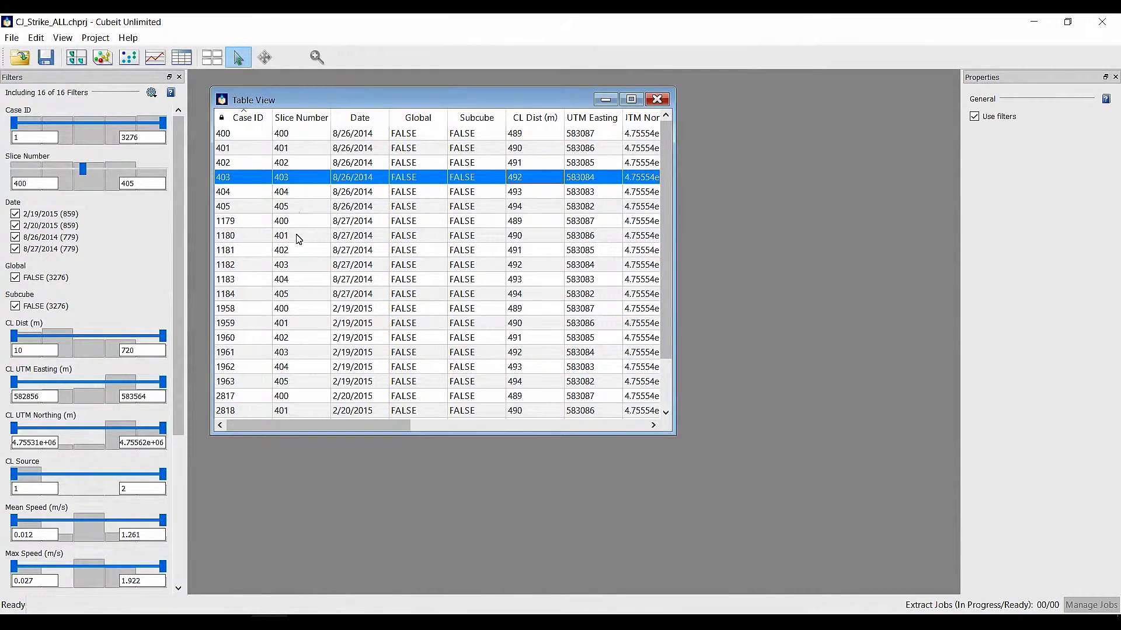
ctrl+click(295, 265)
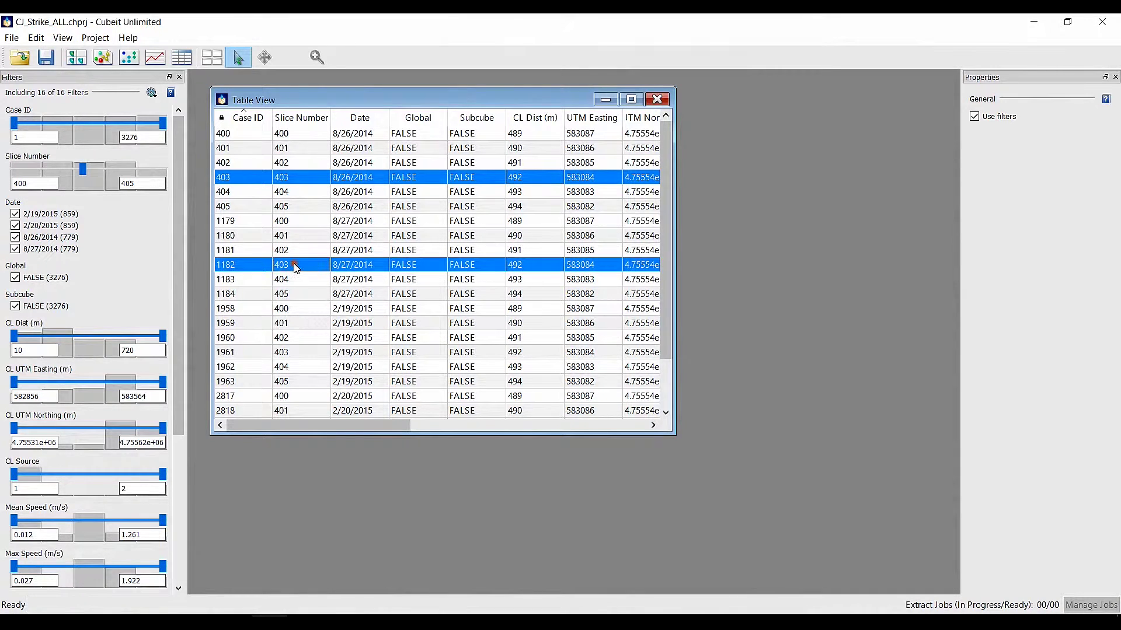
ctrl+click(294, 352)
drag(436, 435, 443, 541)
ctrl+click(295, 441)
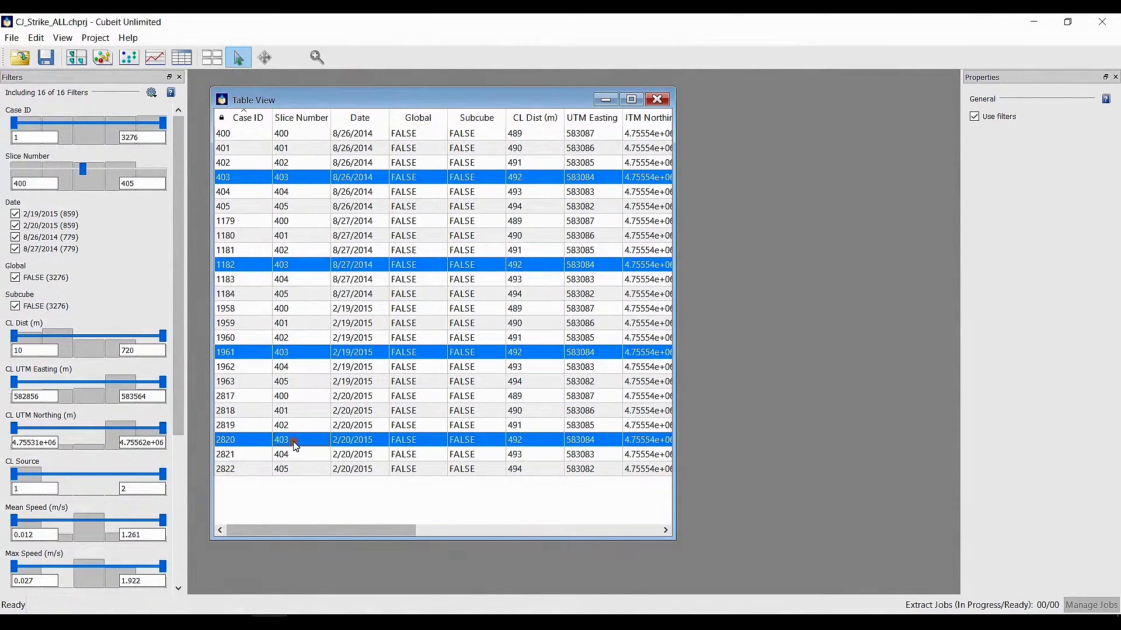
right_click(326, 179)
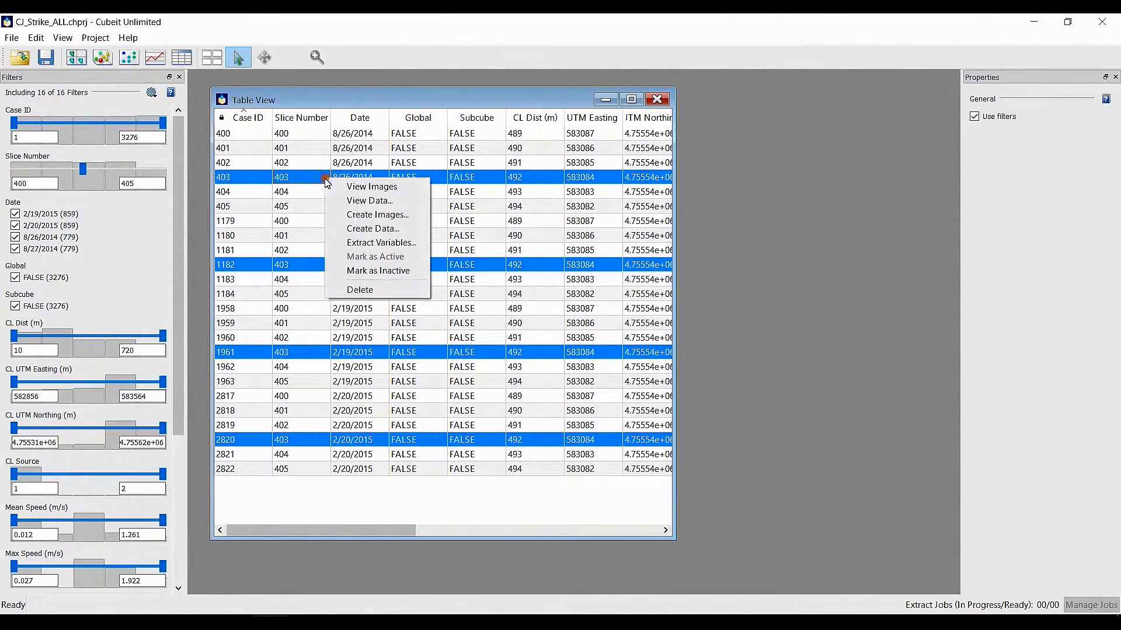
click(360, 187)
drag(688, 255, 410, 111)
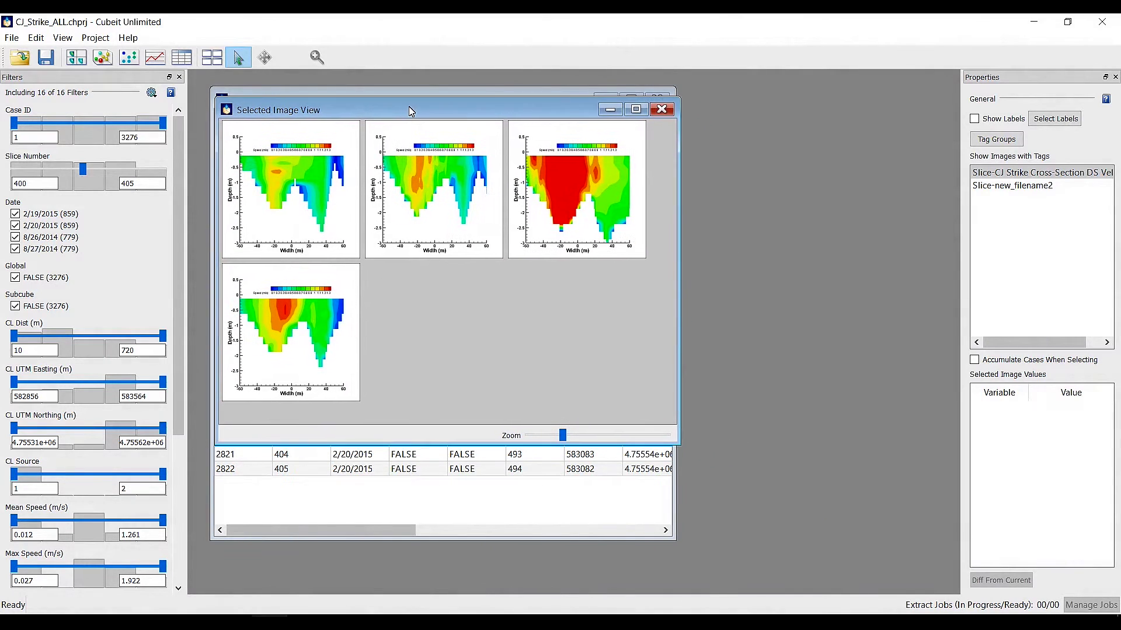
Create an image difference view against the 8/26/2014 image of slice 403 and widen it to fit all the comparisons
click(315, 187)
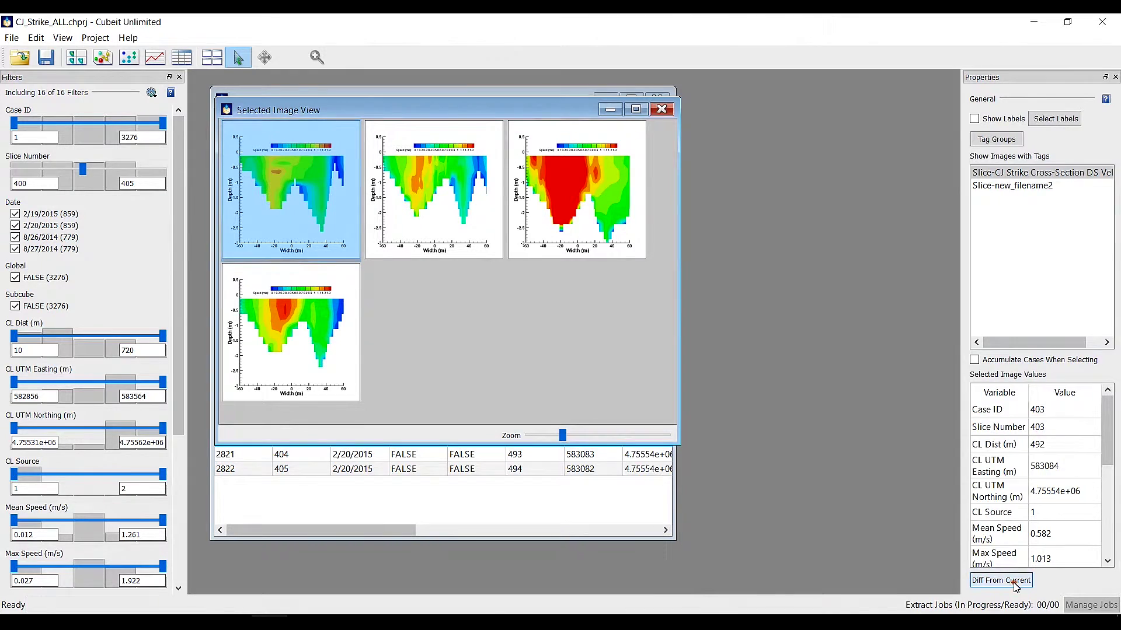
click(1016, 581)
drag(803, 259, 679, 147)
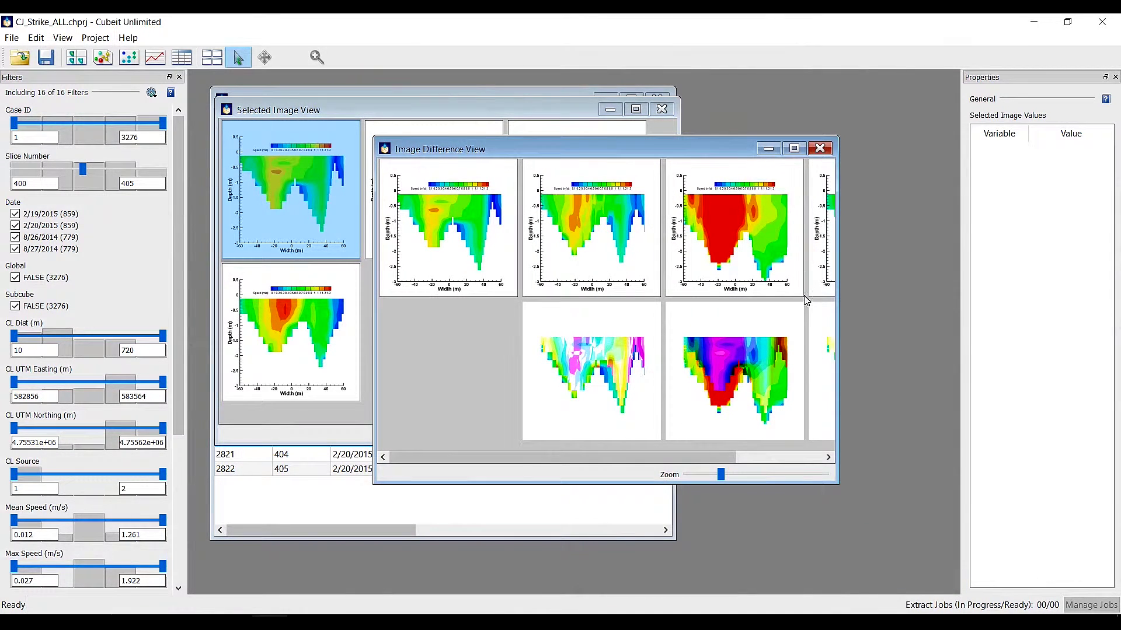
drag(839, 341, 965, 362)
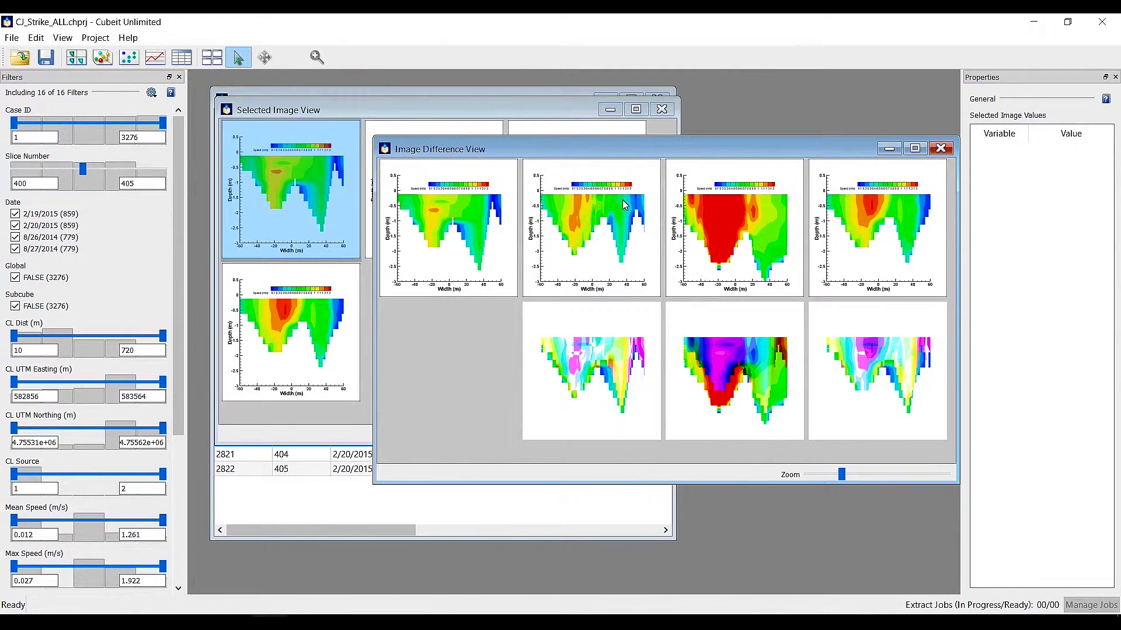
Close the difference, image and table views and reset all filters to their default state
click(941, 149)
click(660, 111)
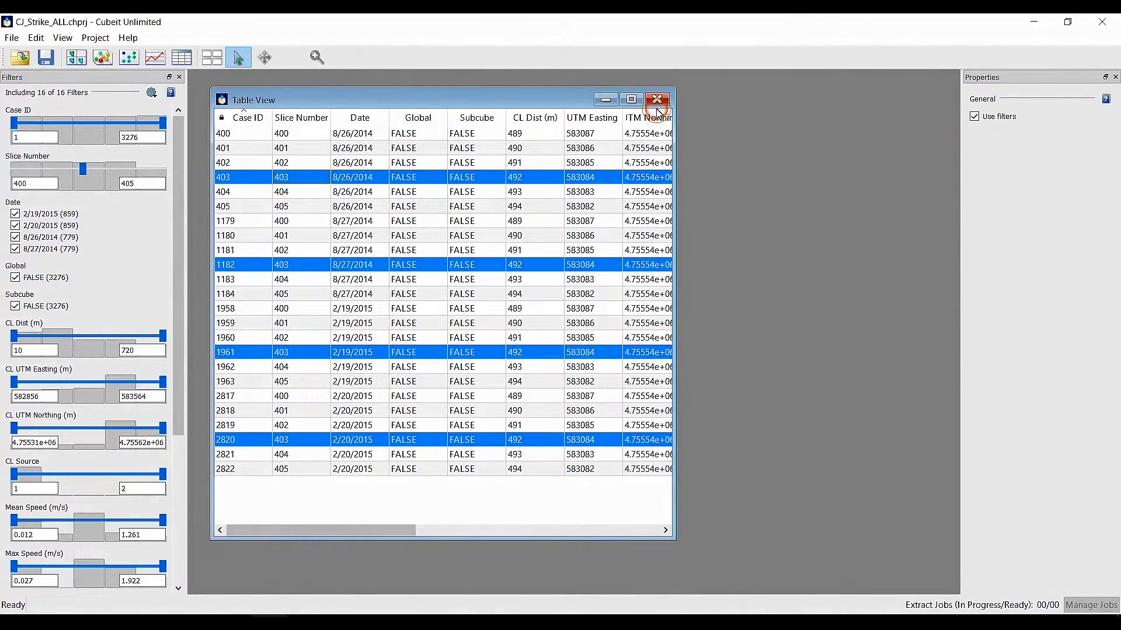
click(661, 99)
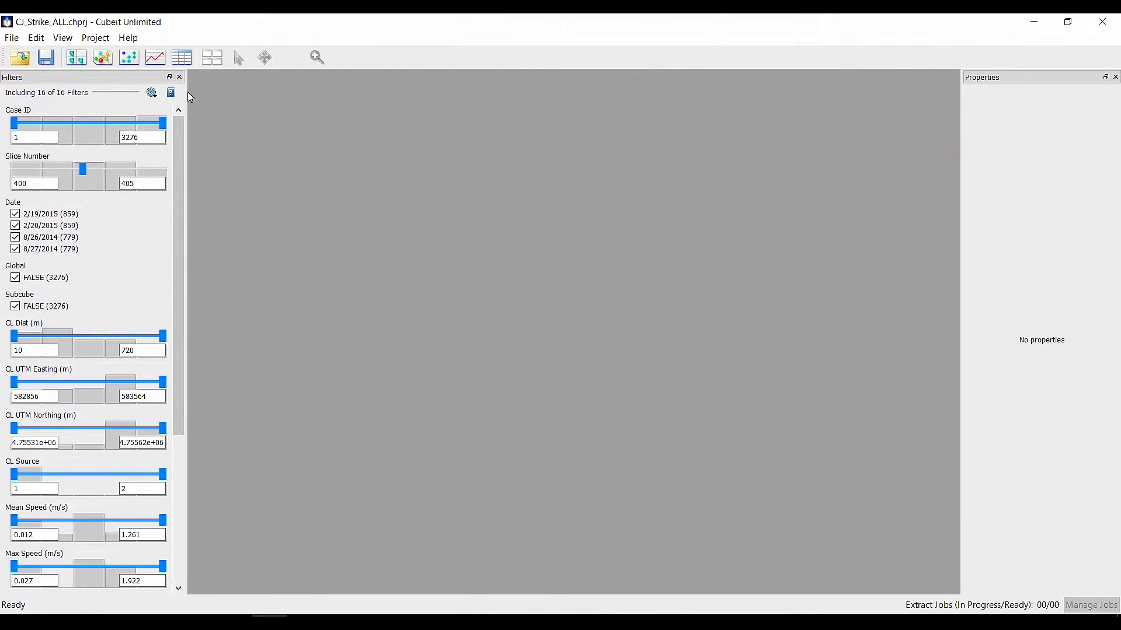
click(153, 93)
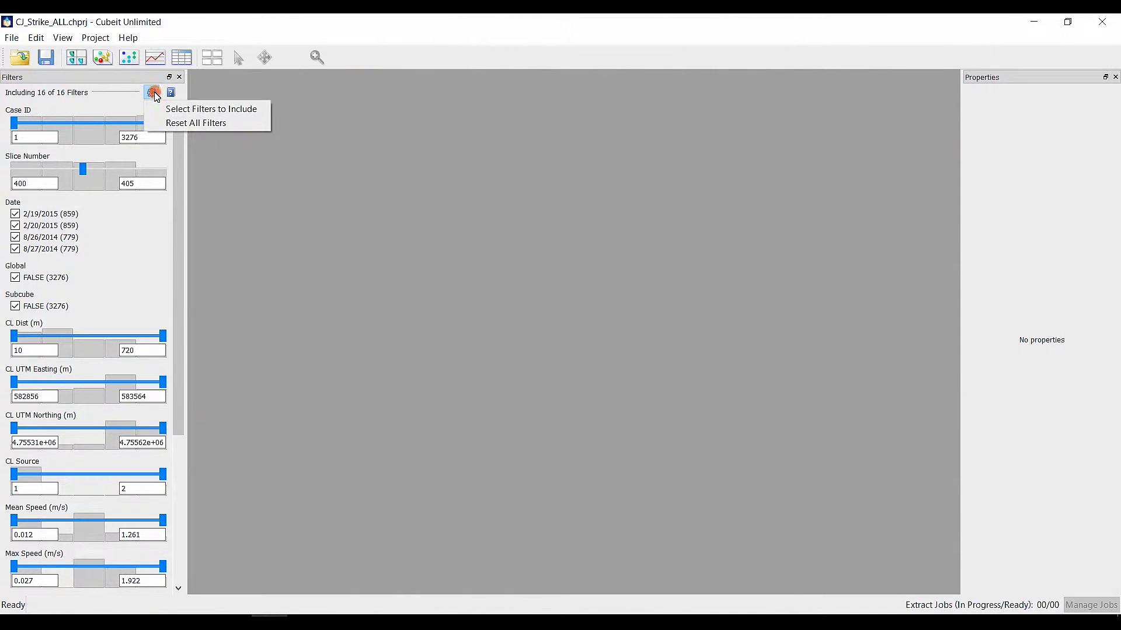
click(195, 123)
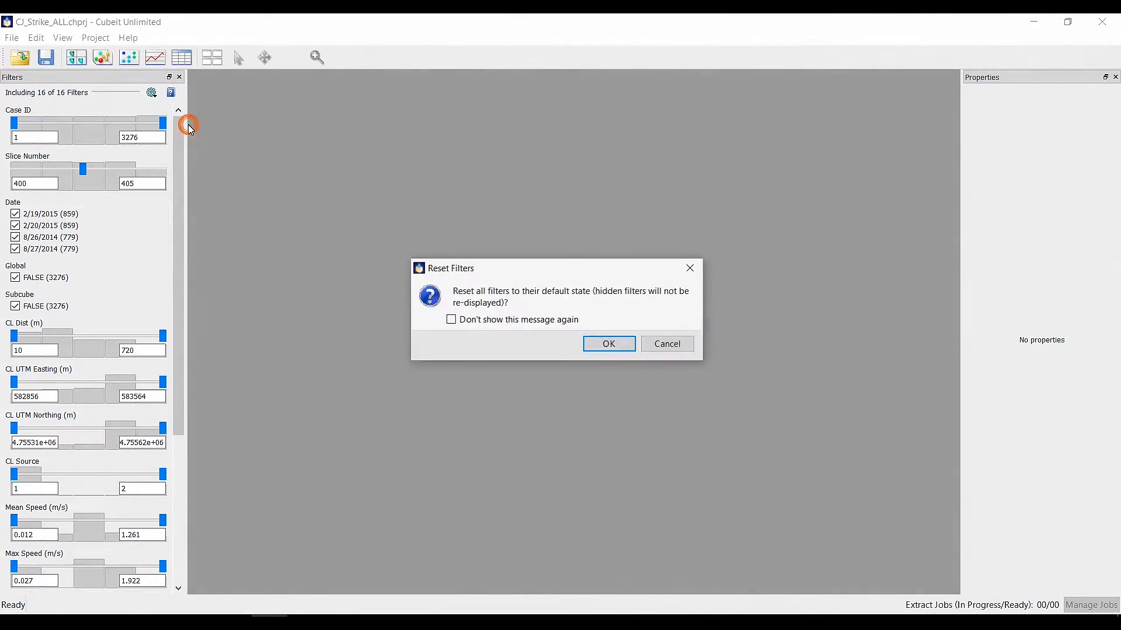
click(598, 344)
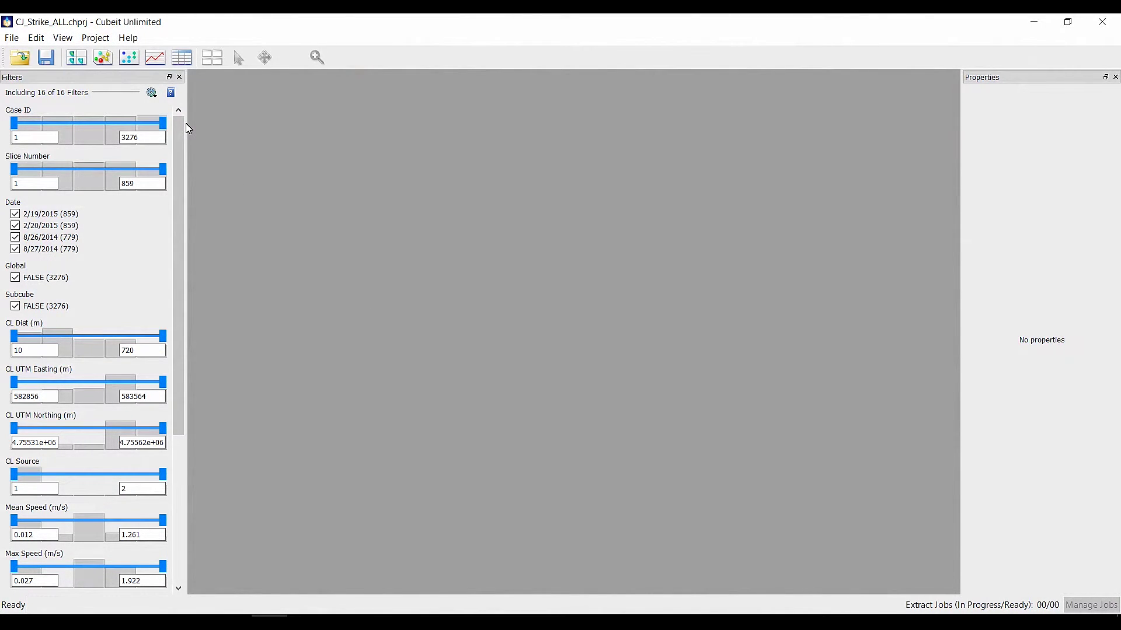
Create a line plot with CL Dist (m) on the X-axis and Discharge (m^3/s) on the Y-axis
click(159, 61)
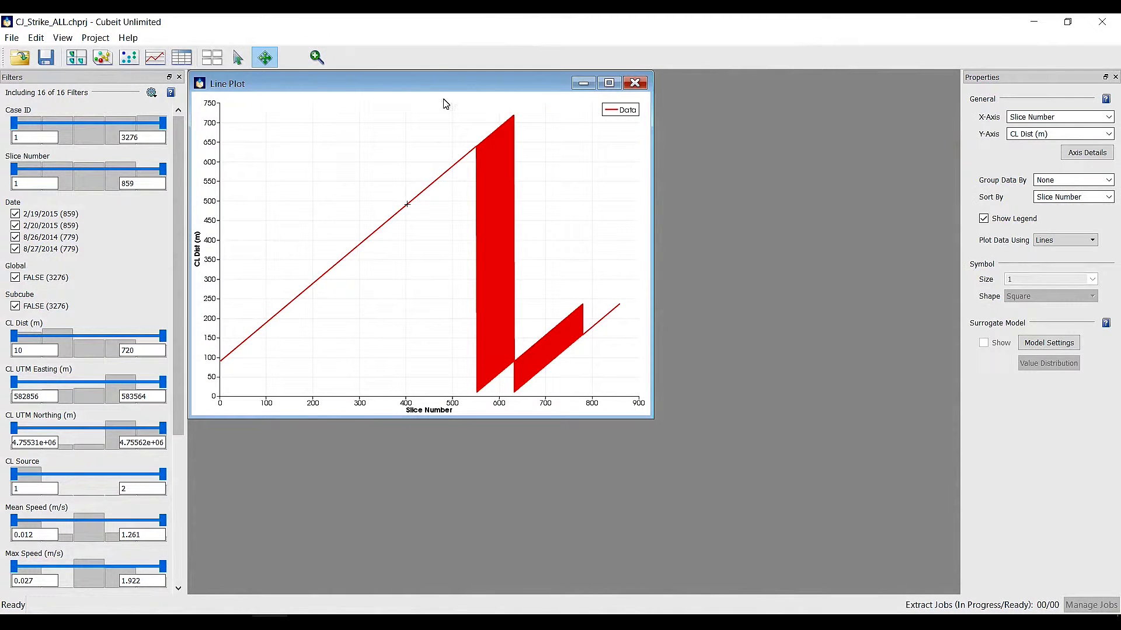
drag(426, 85, 489, 146)
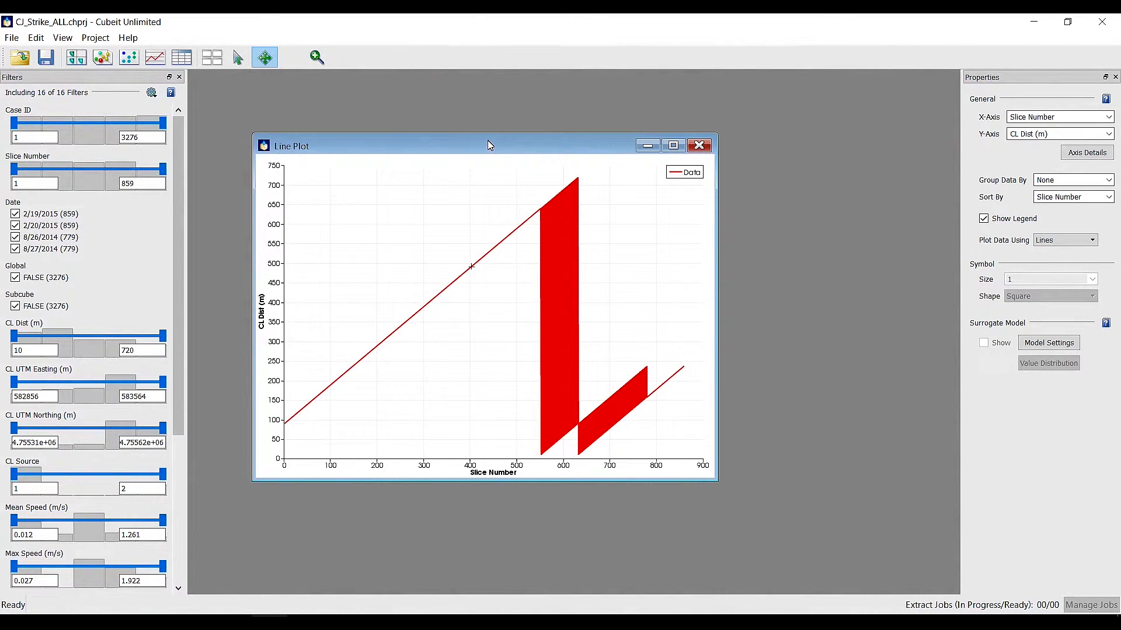
click(1107, 117)
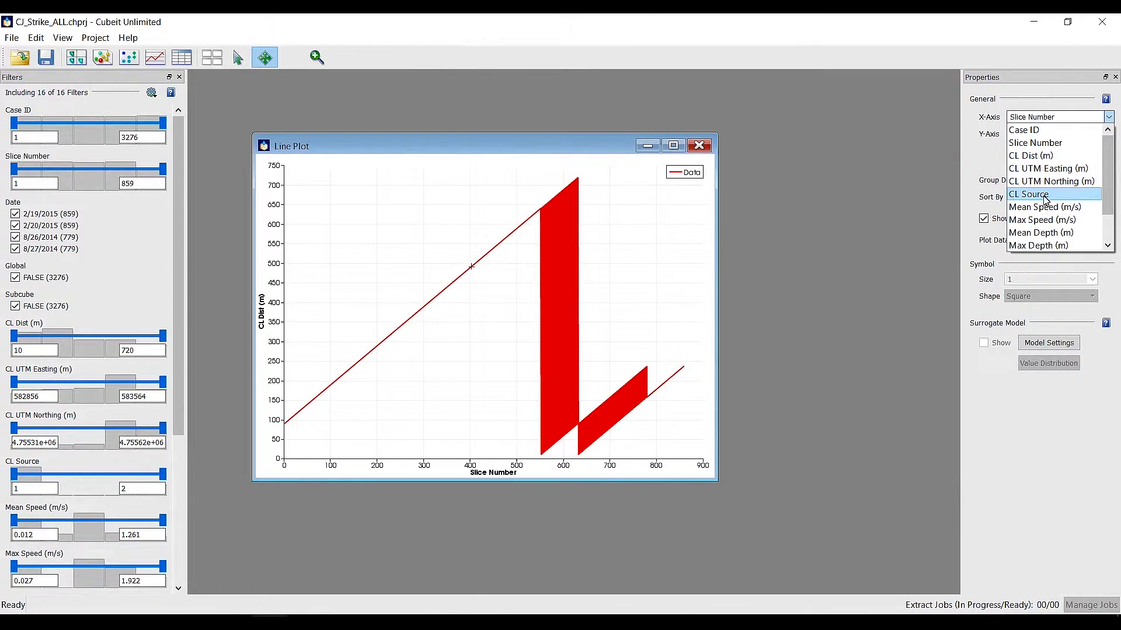
click(1030, 156)
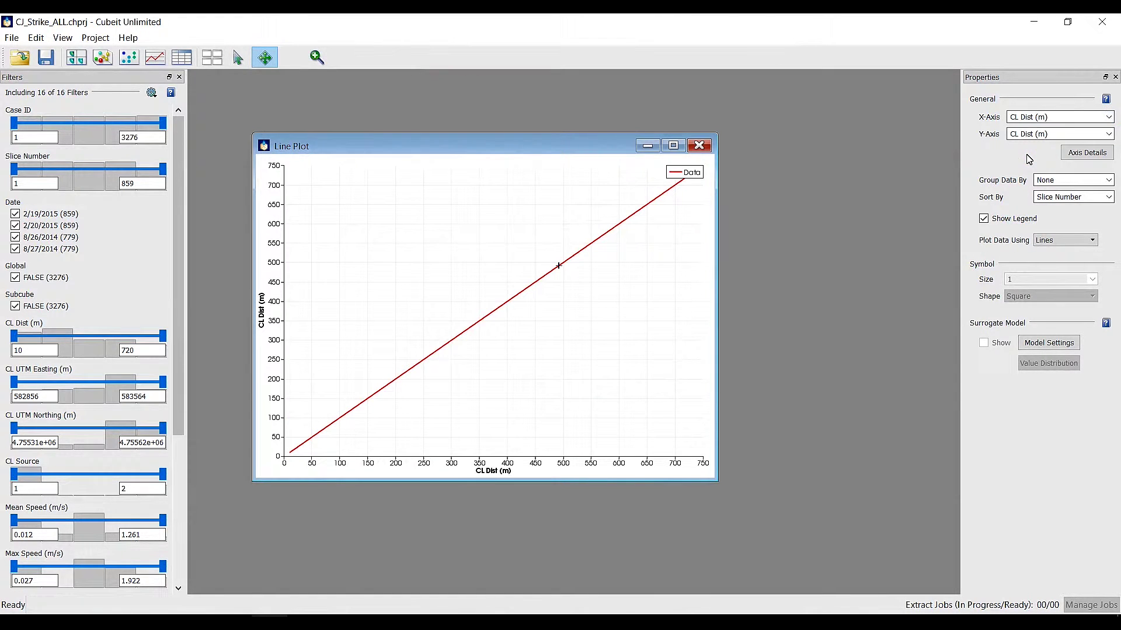
click(1108, 134)
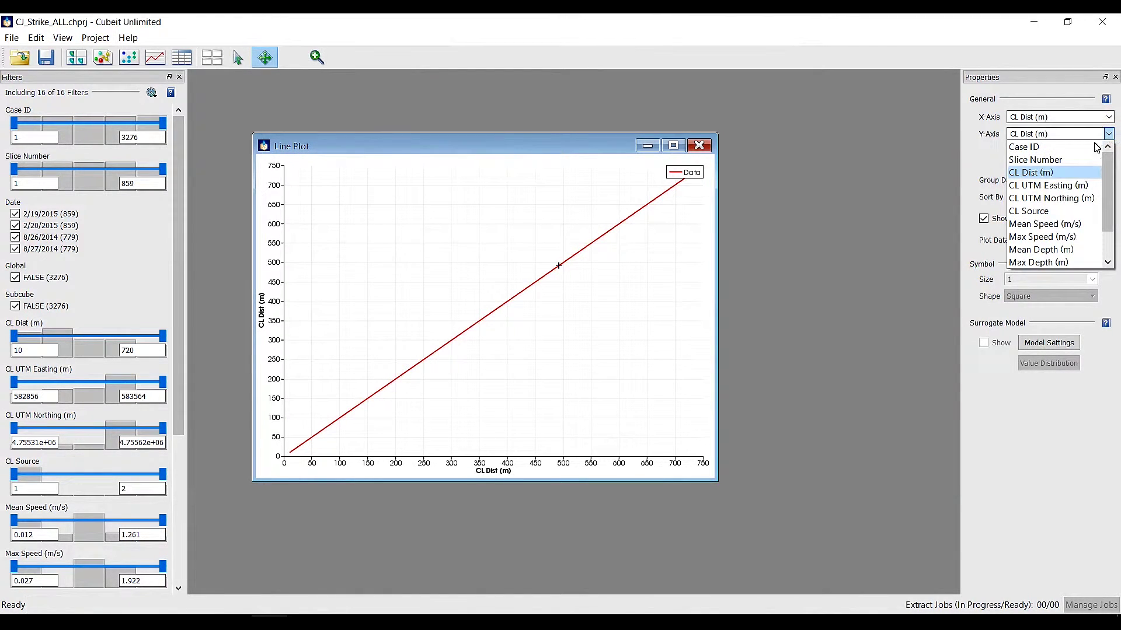
scroll(1058, 231, down, 1)
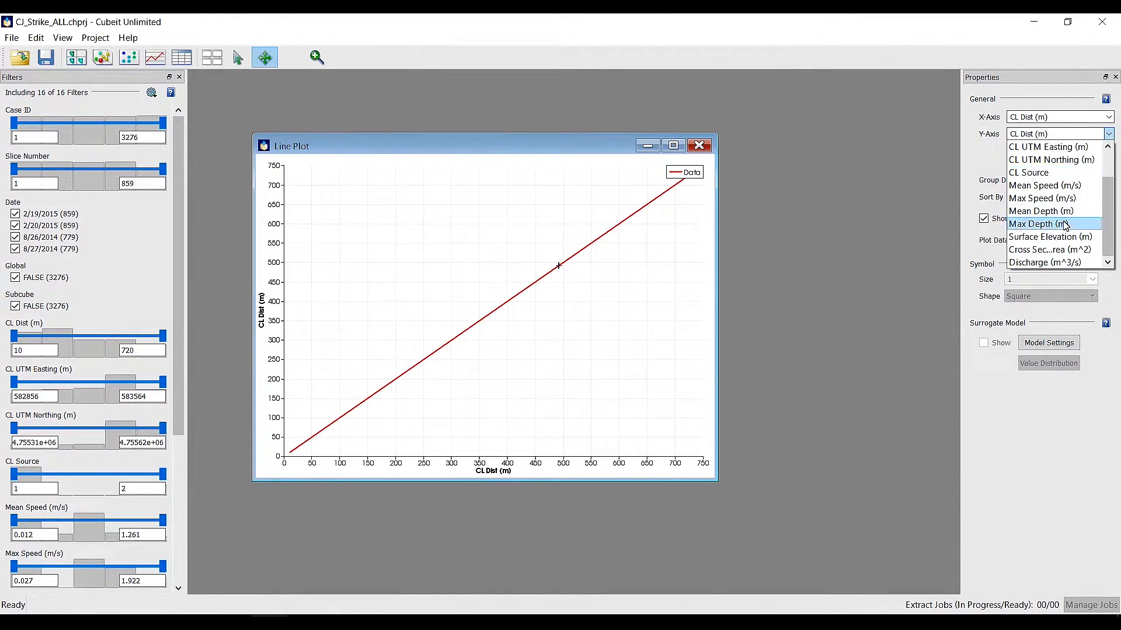
click(1049, 264)
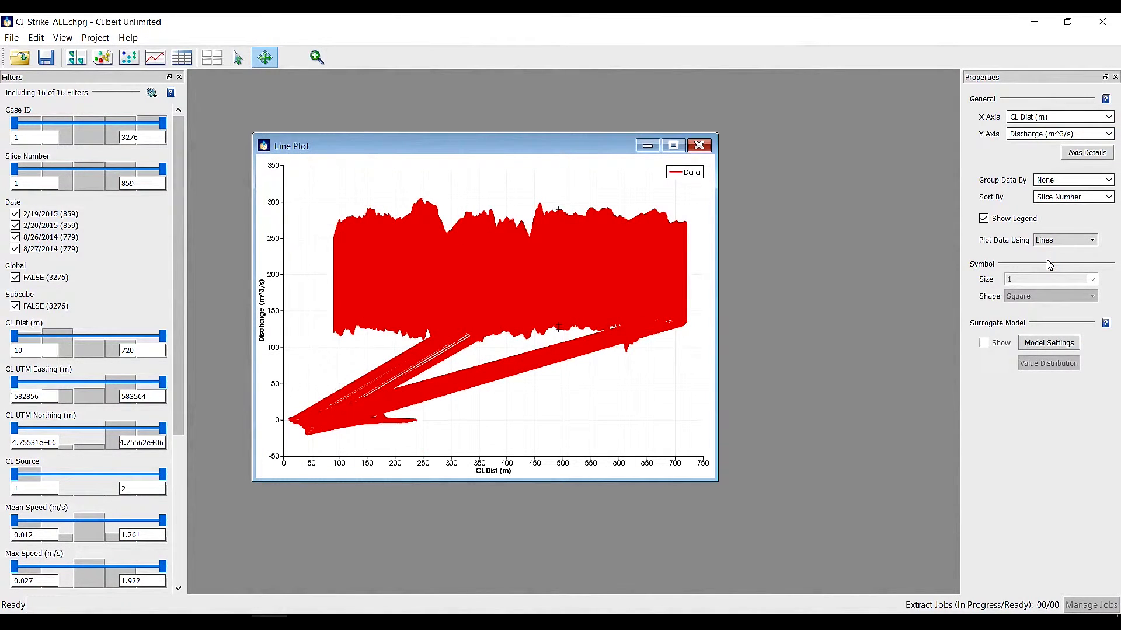
Group the line plot data by Date and sort it by CL Source
click(1107, 180)
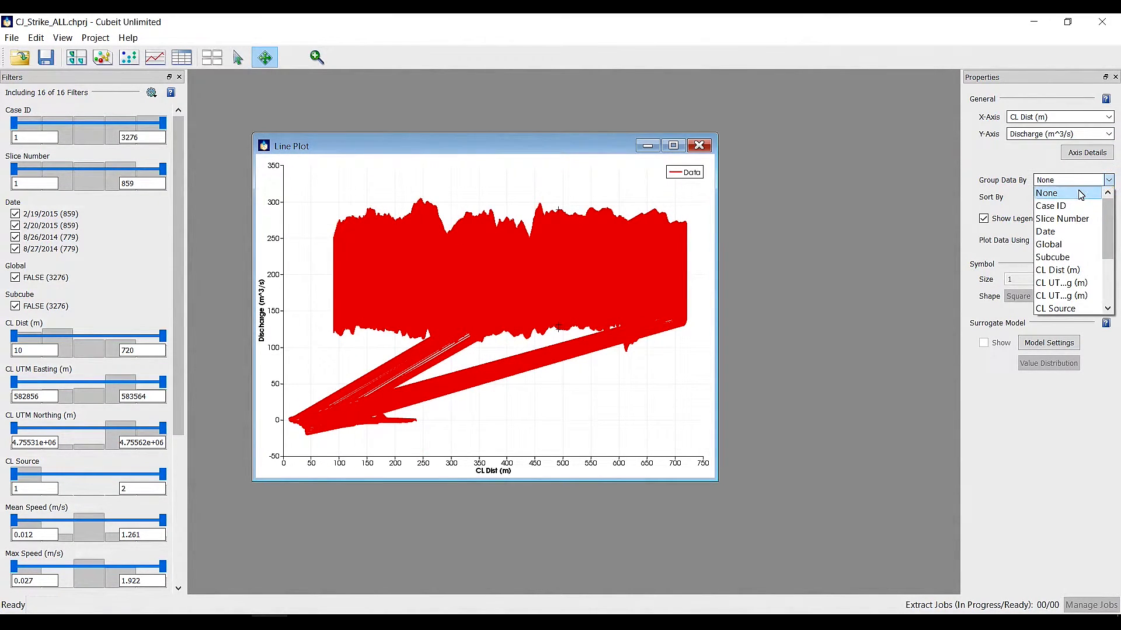
click(1049, 232)
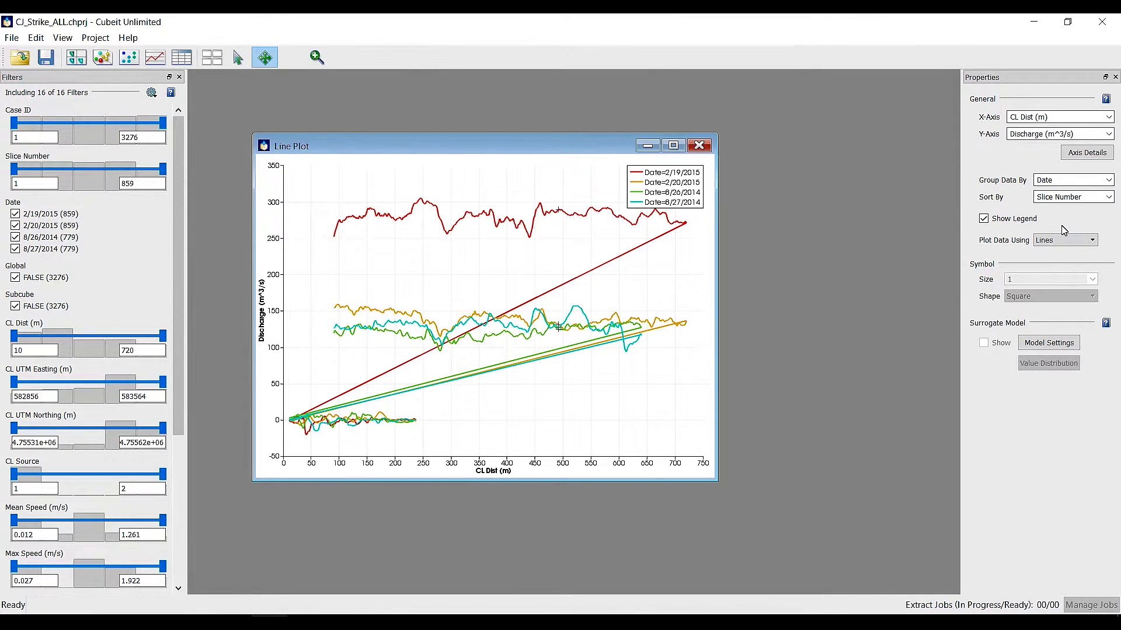
click(1108, 198)
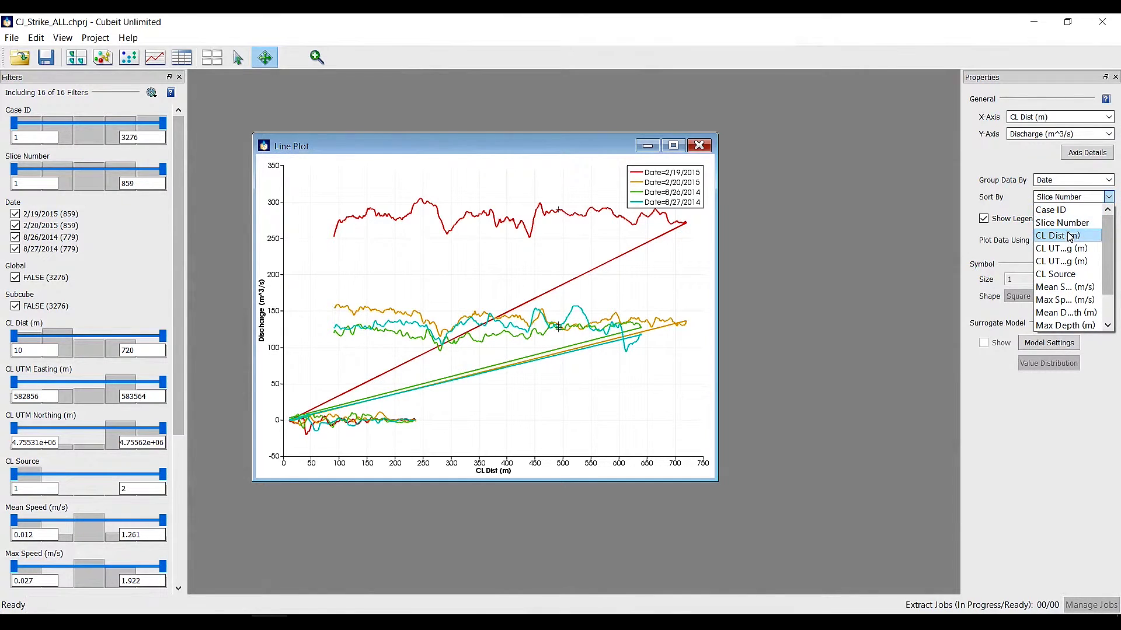
click(1056, 274)
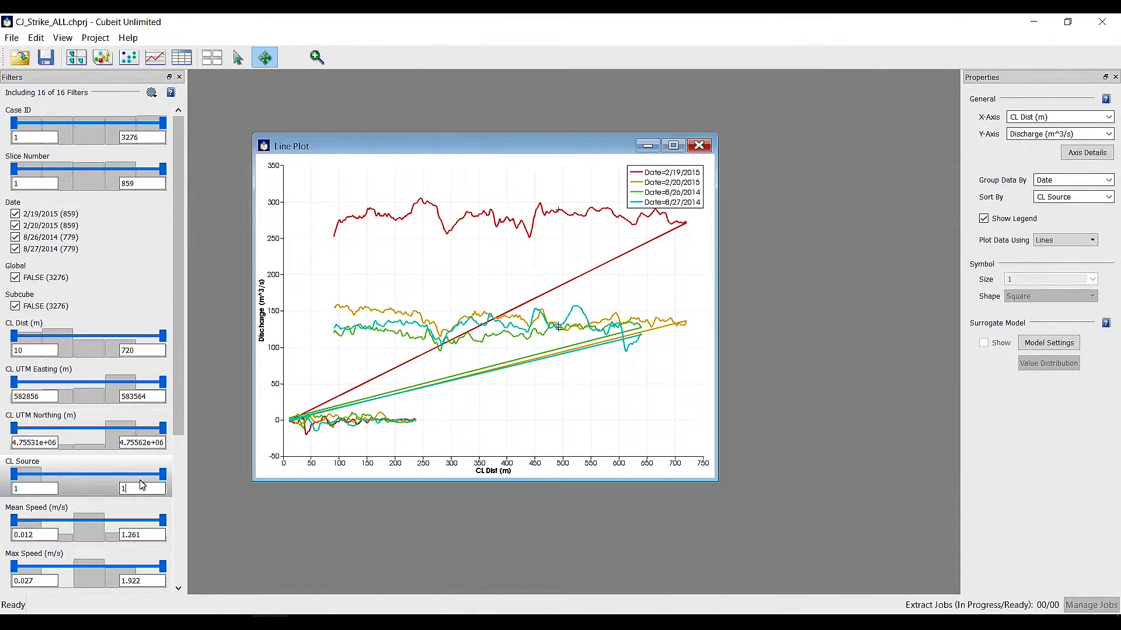
Limit the CL Source filter to a maximum of 1 and enlarge the discharge plot window
key(Return)
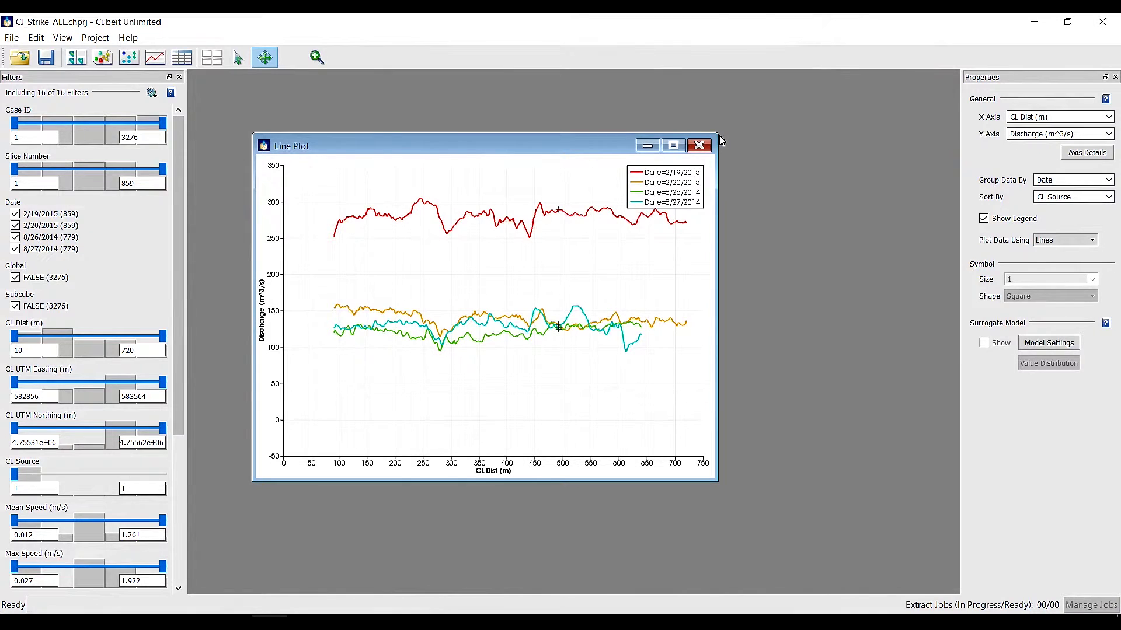
drag(718, 141, 888, 97)
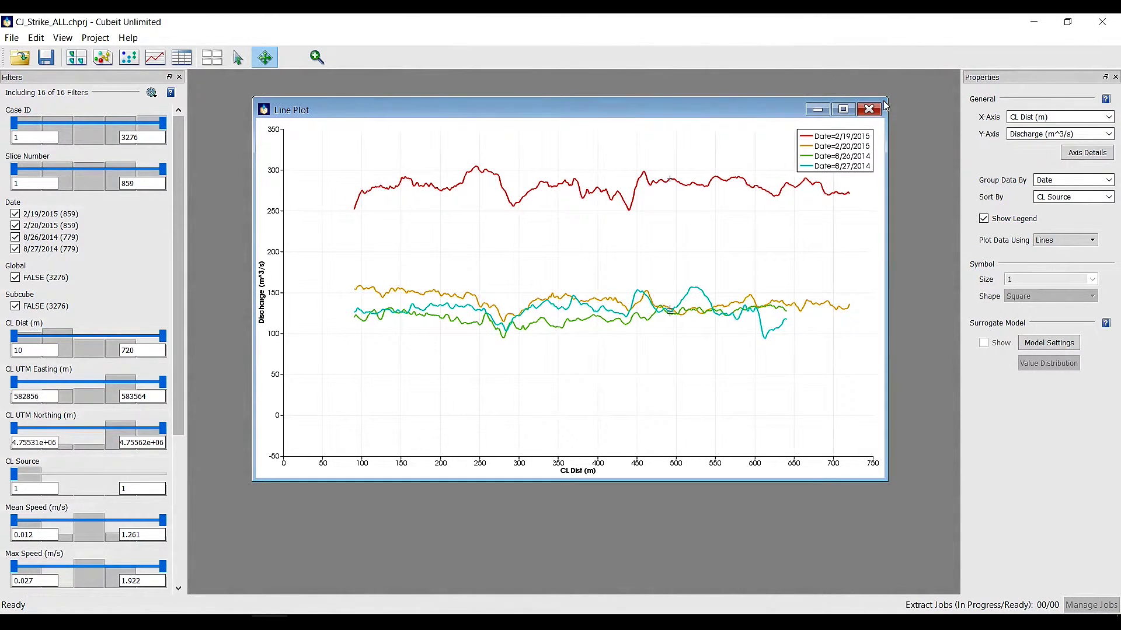
drag(654, 241, 628, 285)
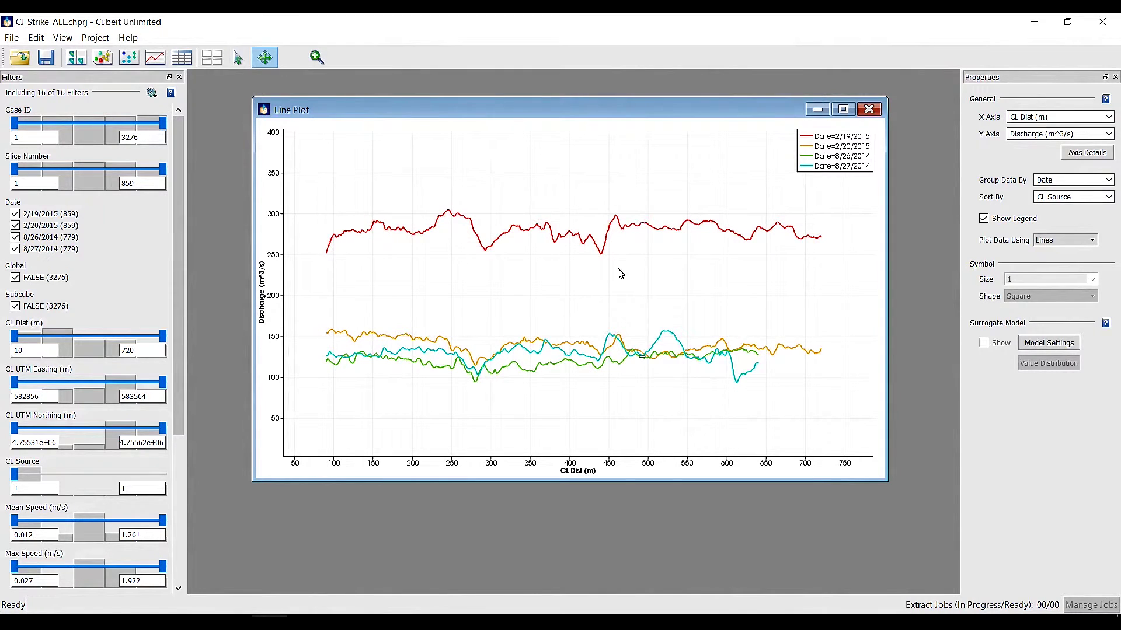
Create a second line plot with CL Dist (m) on the X-axis and Surface Elevation (m) on the Y-axis
click(161, 60)
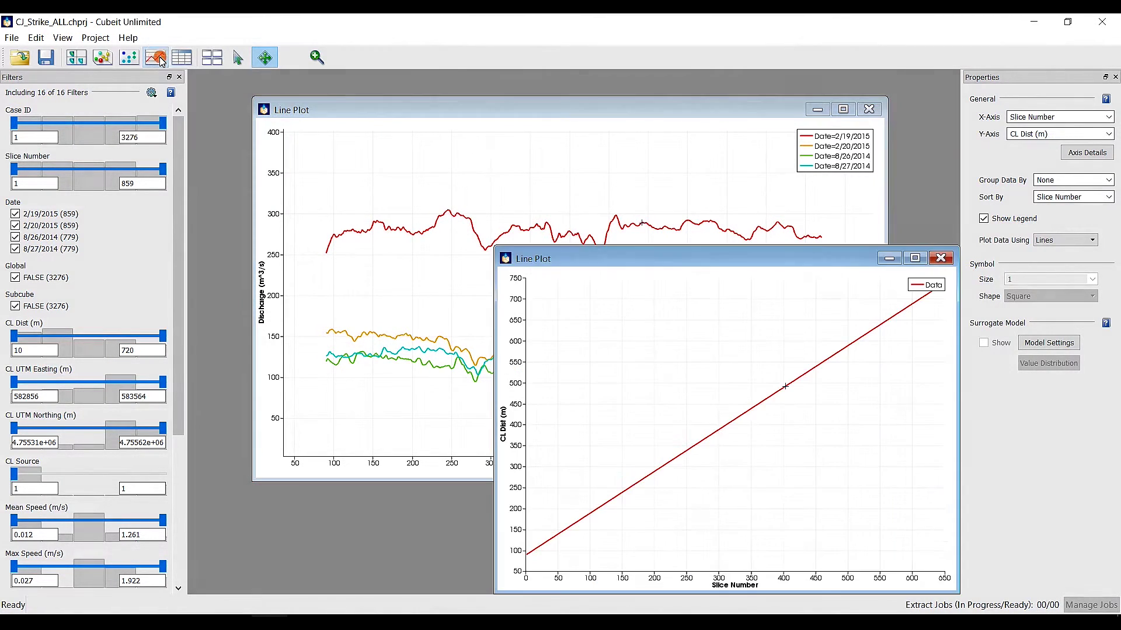
drag(722, 259, 576, 176)
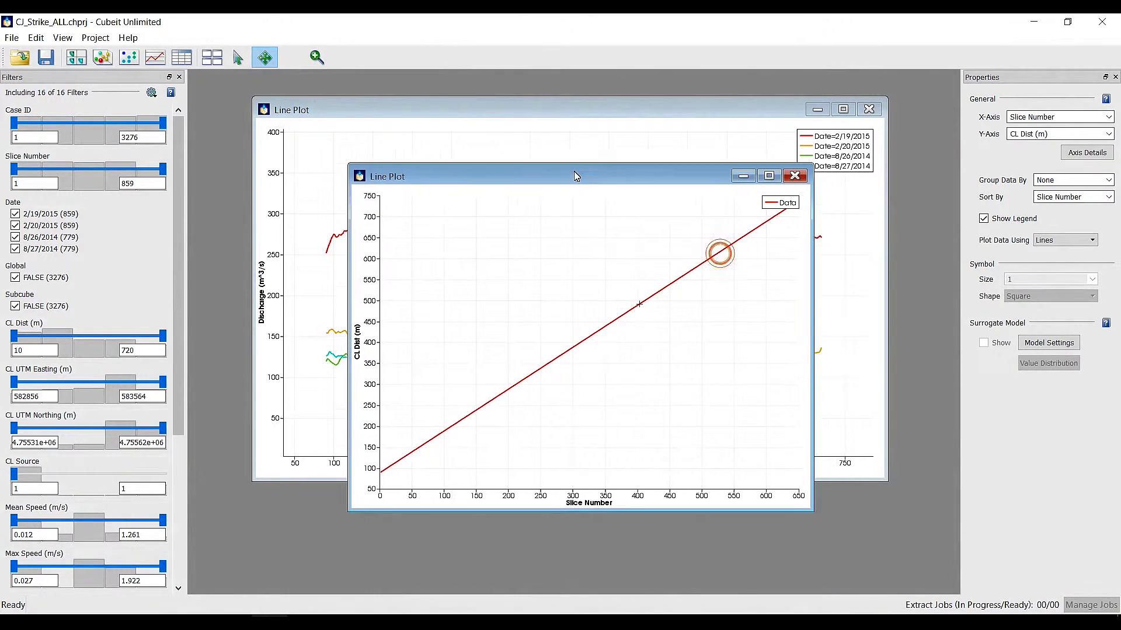
click(1104, 116)
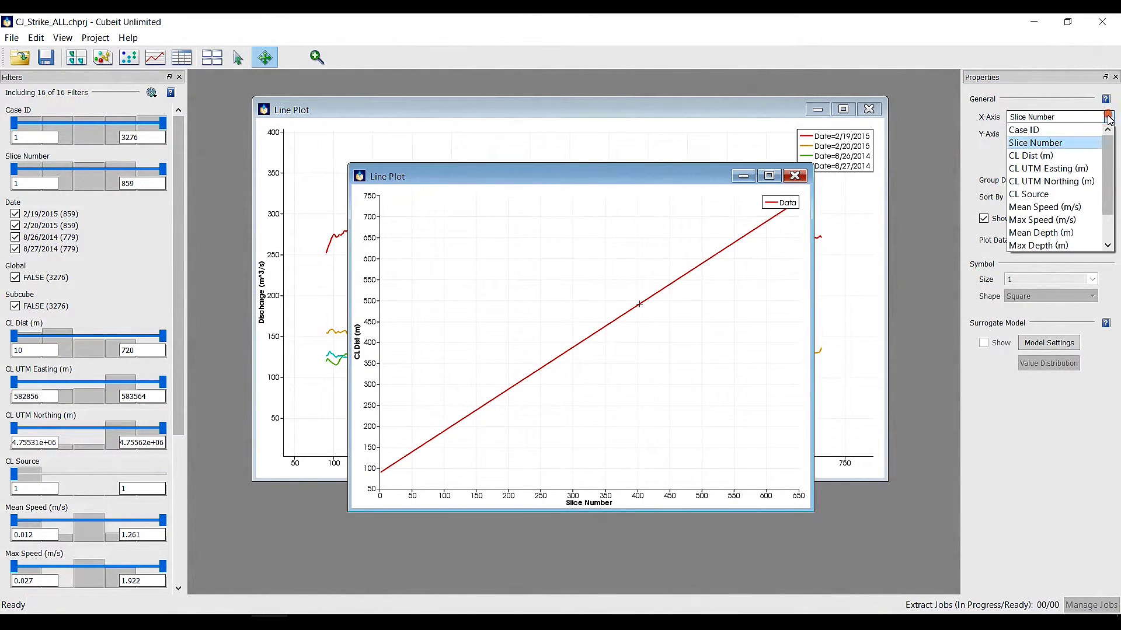
click(1031, 155)
click(1108, 133)
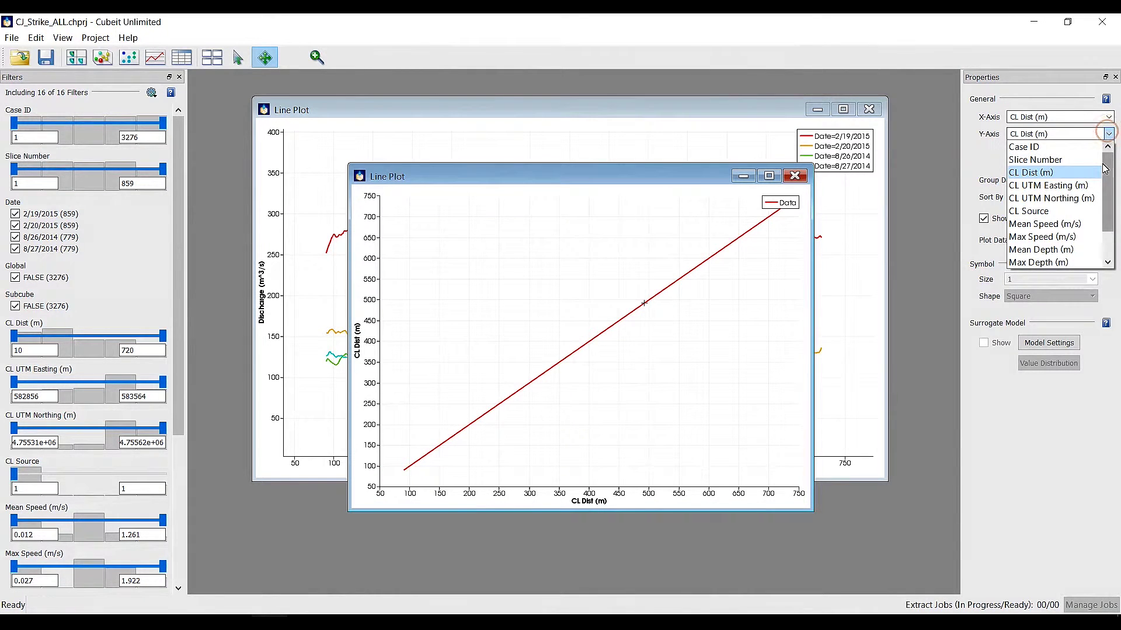
drag(1109, 175, 1110, 220)
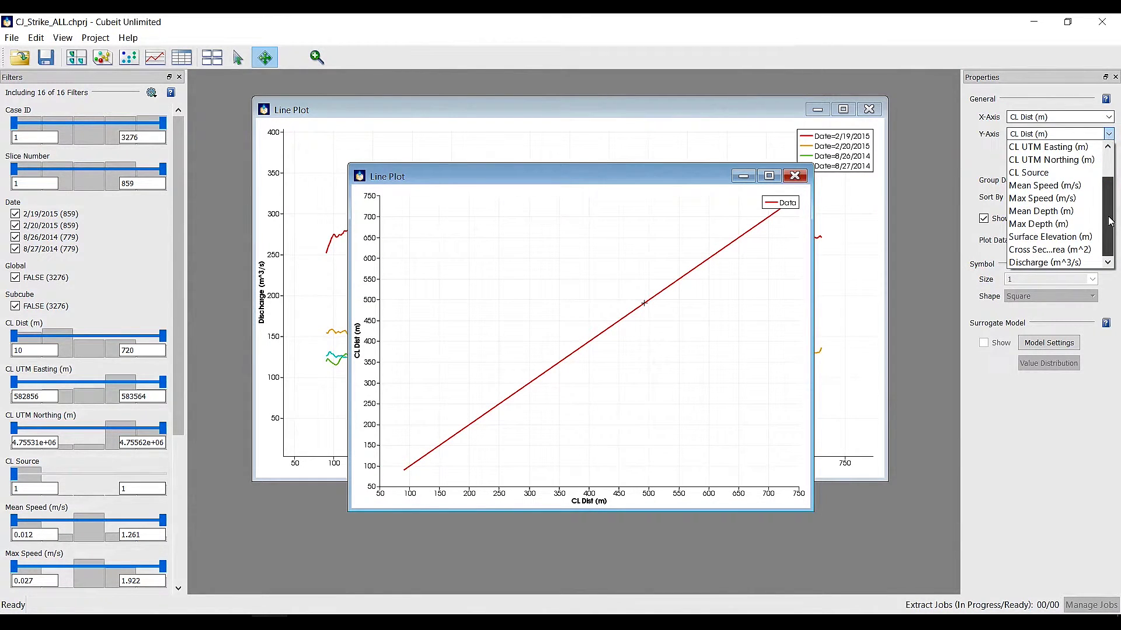
click(1051, 236)
Group the surface elevation plot's data by Date and tile it side by side with the discharge plot
click(1108, 179)
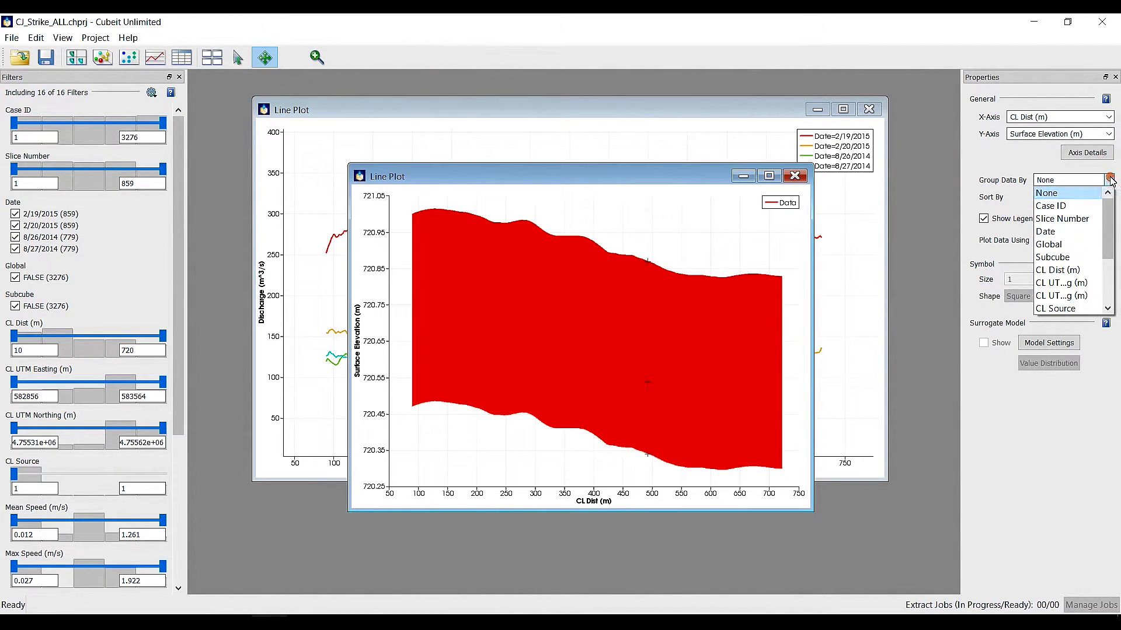
click(1068, 233)
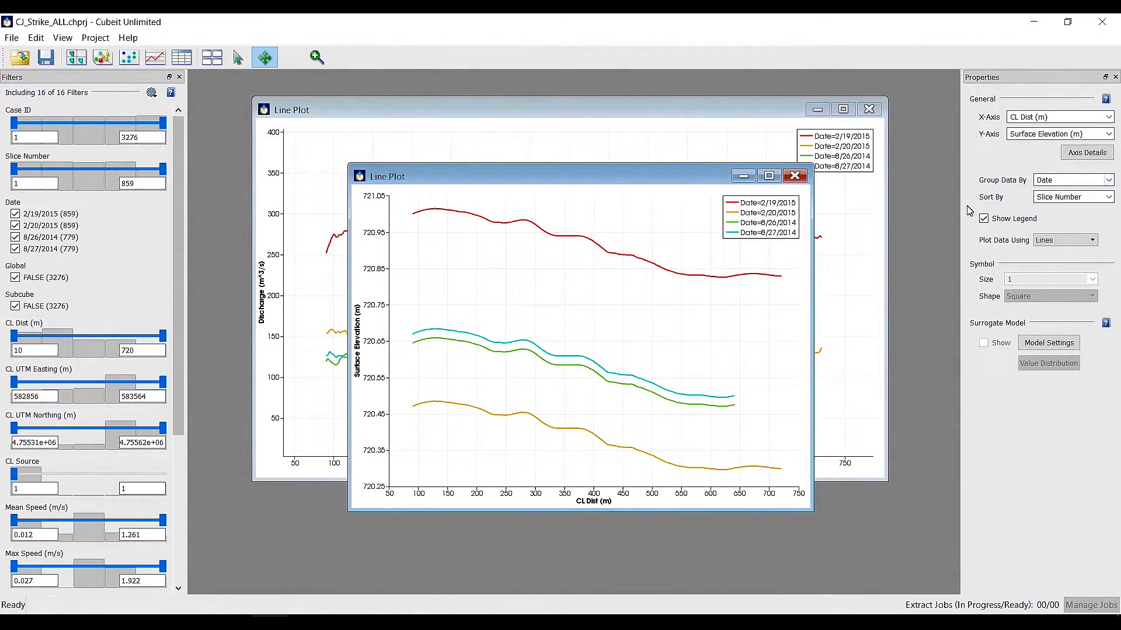
drag(613, 176, 728, 209)
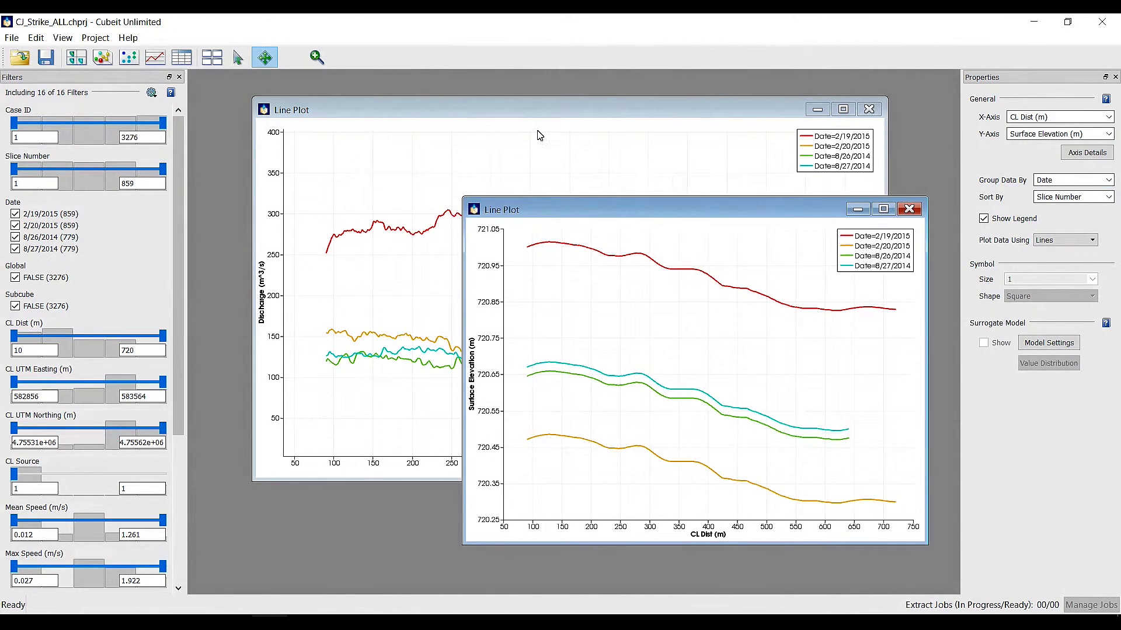
drag(308, 108, 274, 120)
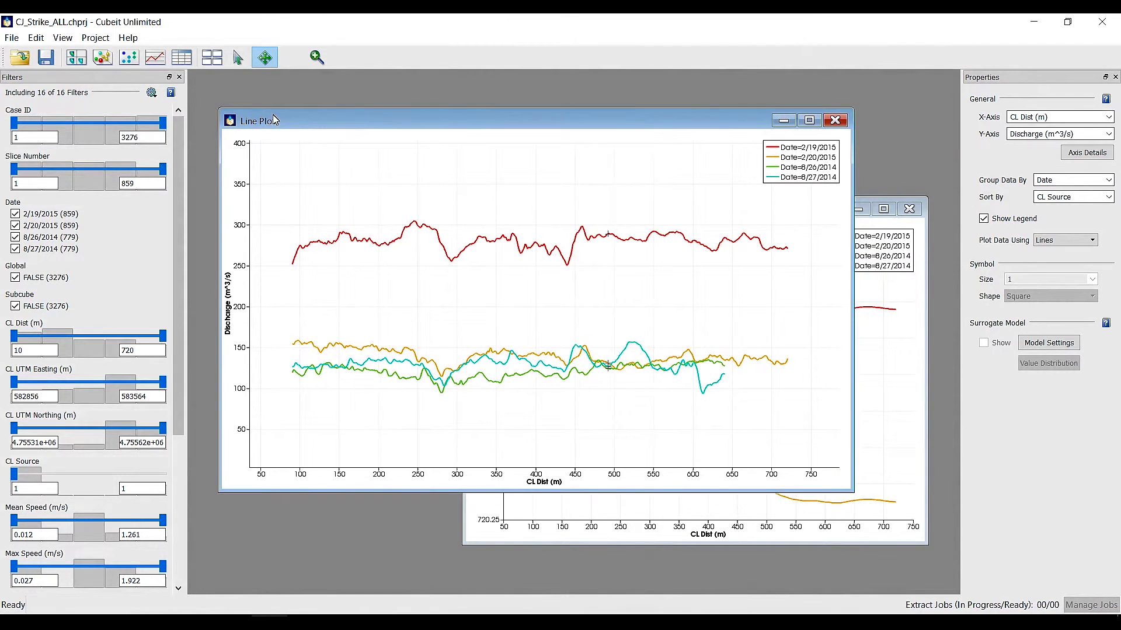
click(212, 57)
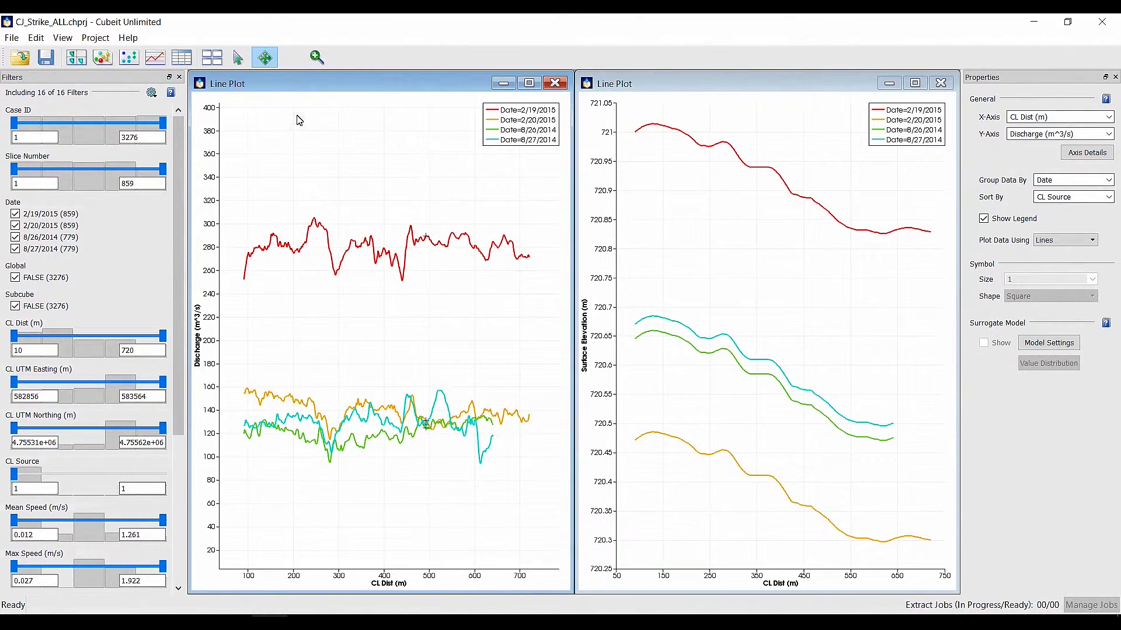
Restrict the Slice Number filter to the range 192 to 590 for both line plots
mouse_move(774, 363)
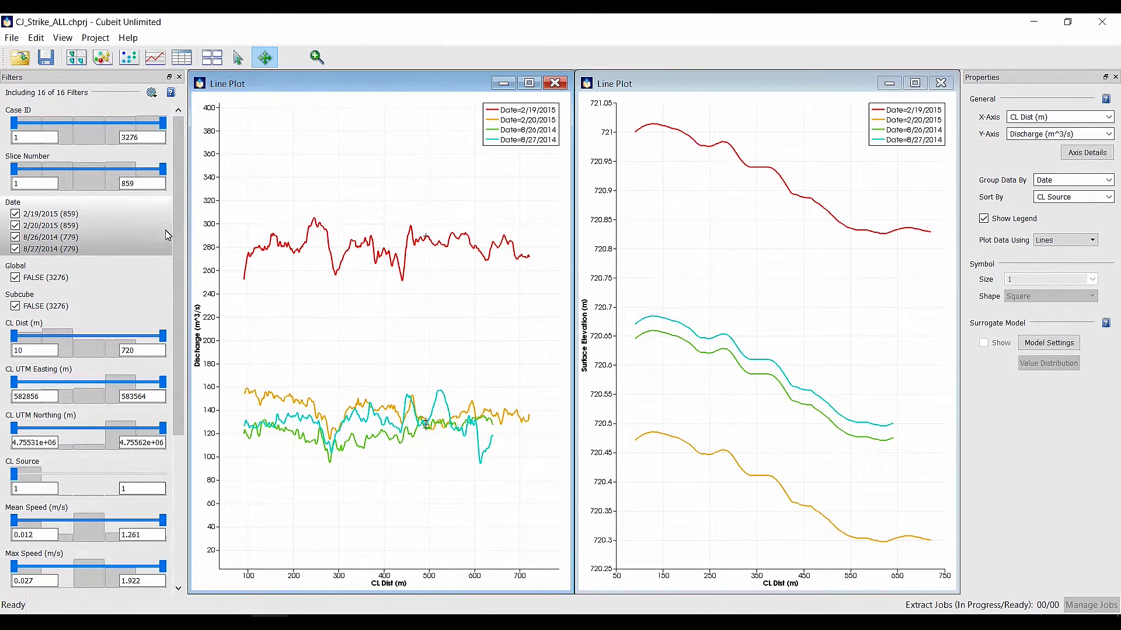
drag(175, 226, 178, 200)
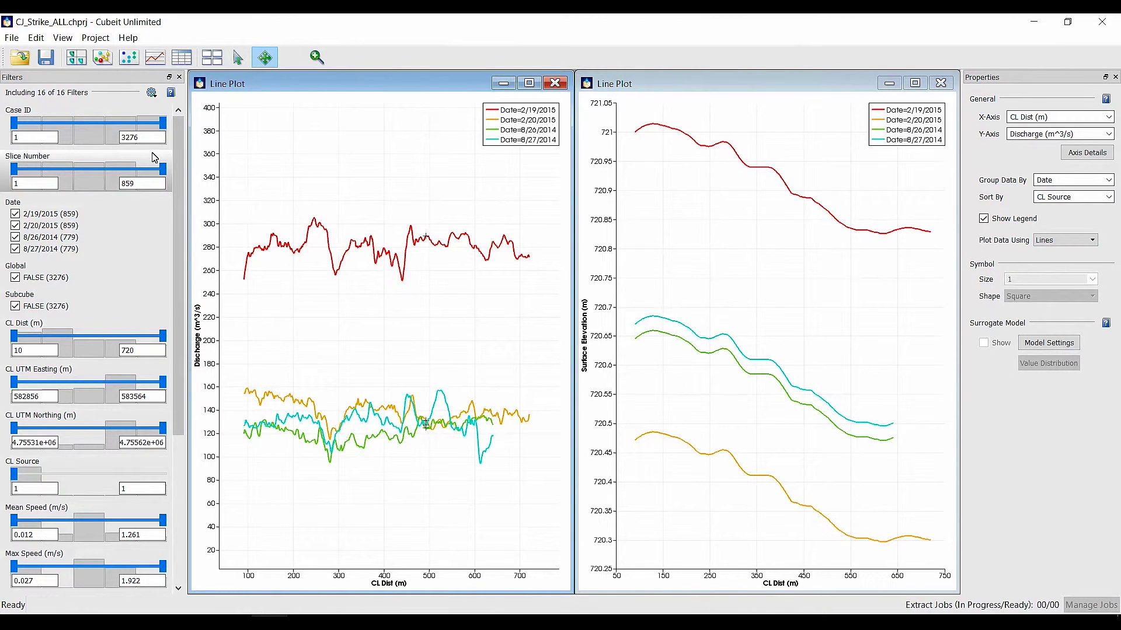
drag(164, 171, 137, 170)
drag(14, 171, 51, 173)
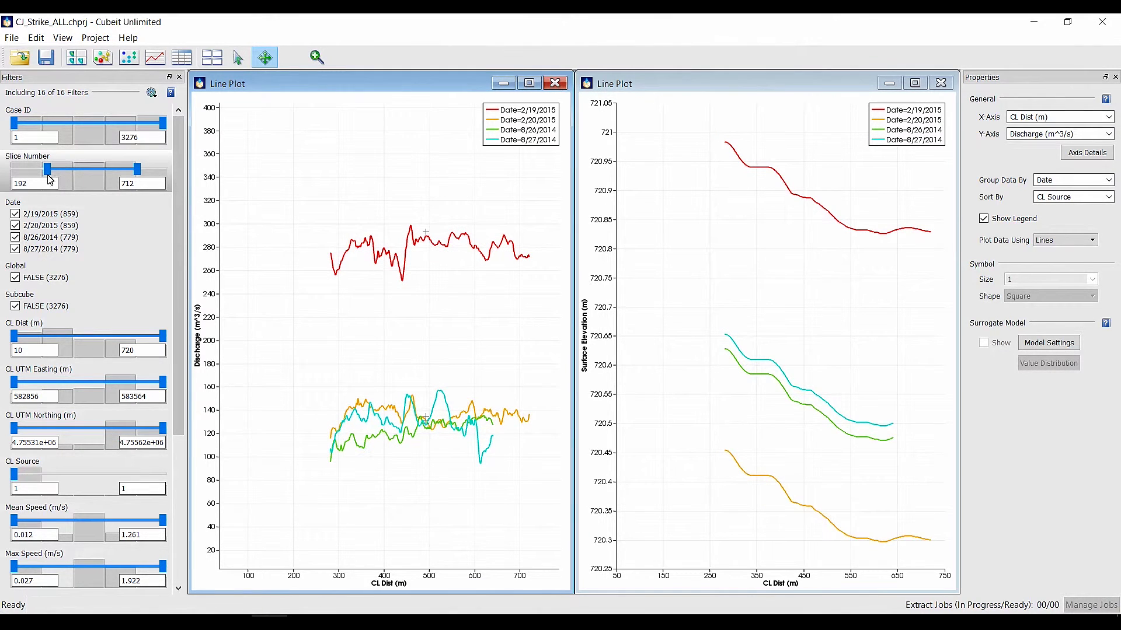
drag(137, 172, 117, 174)
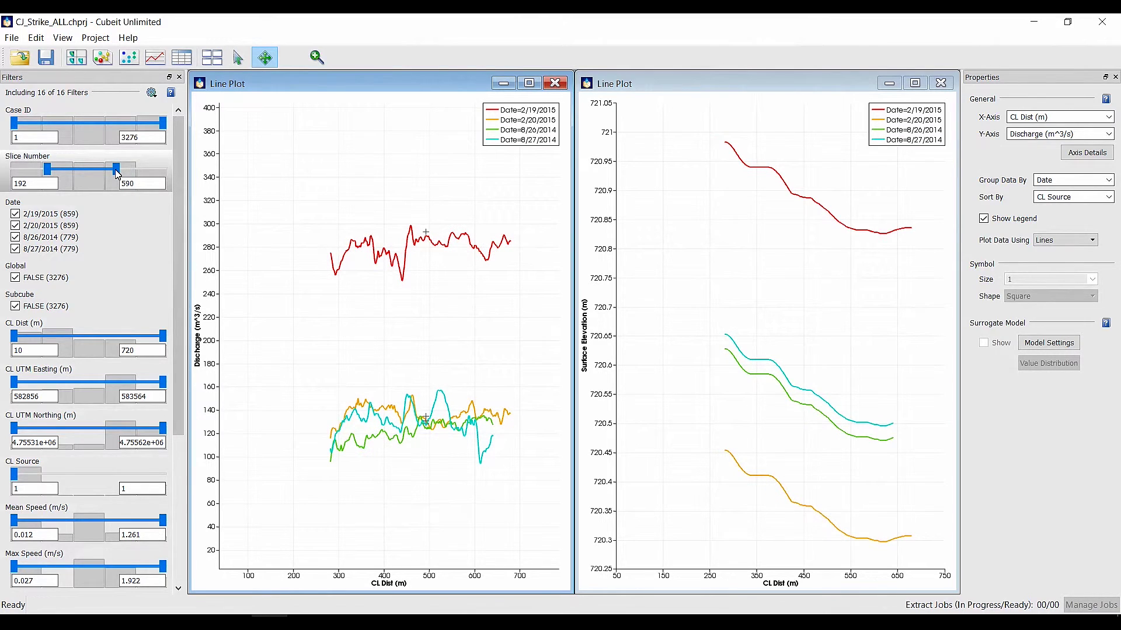
drag(413, 331, 371, 331)
drag(829, 331, 784, 320)
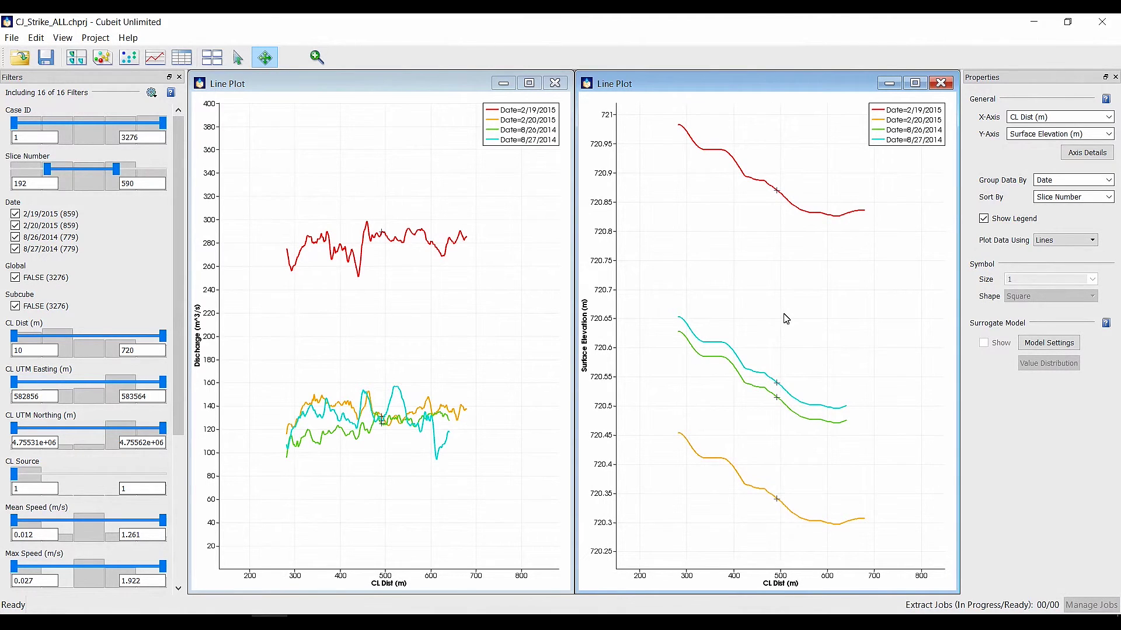